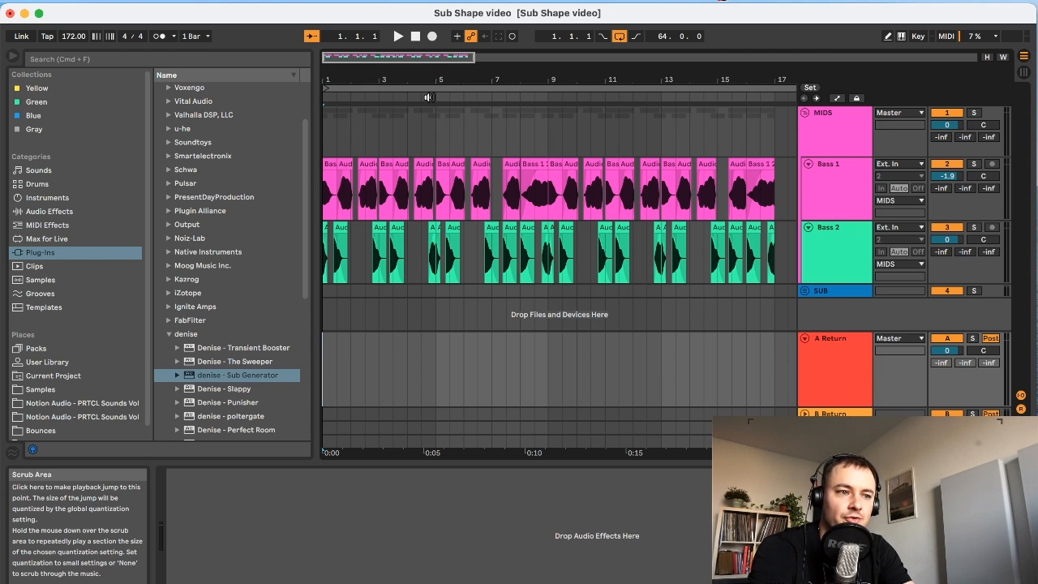
- Audition the two bass tracks and copy all Bass 1 and Bass 2 clips onto the two tracks inside the SUB group
left_click(398, 38)
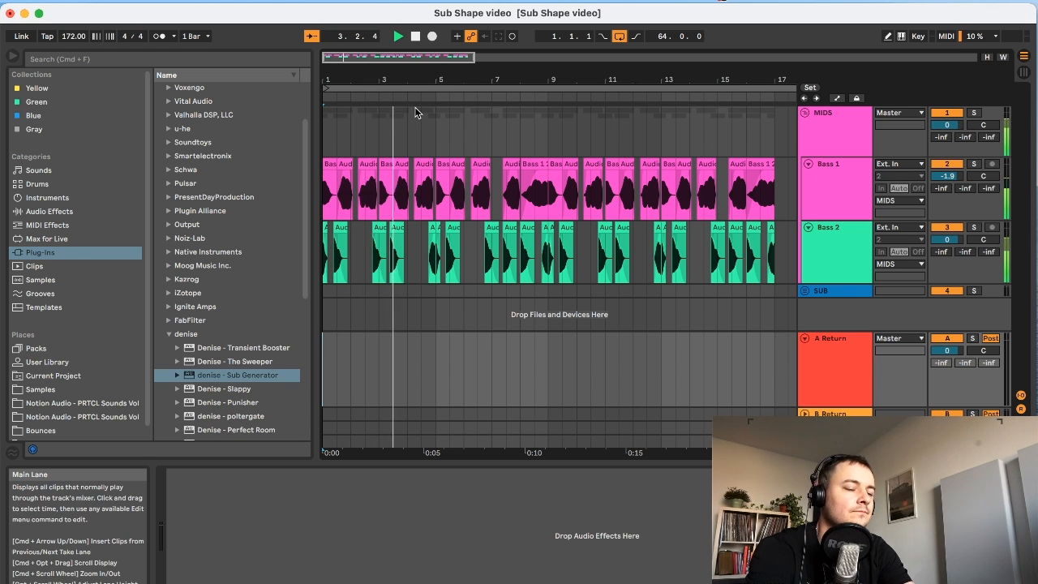
left_click(415, 36)
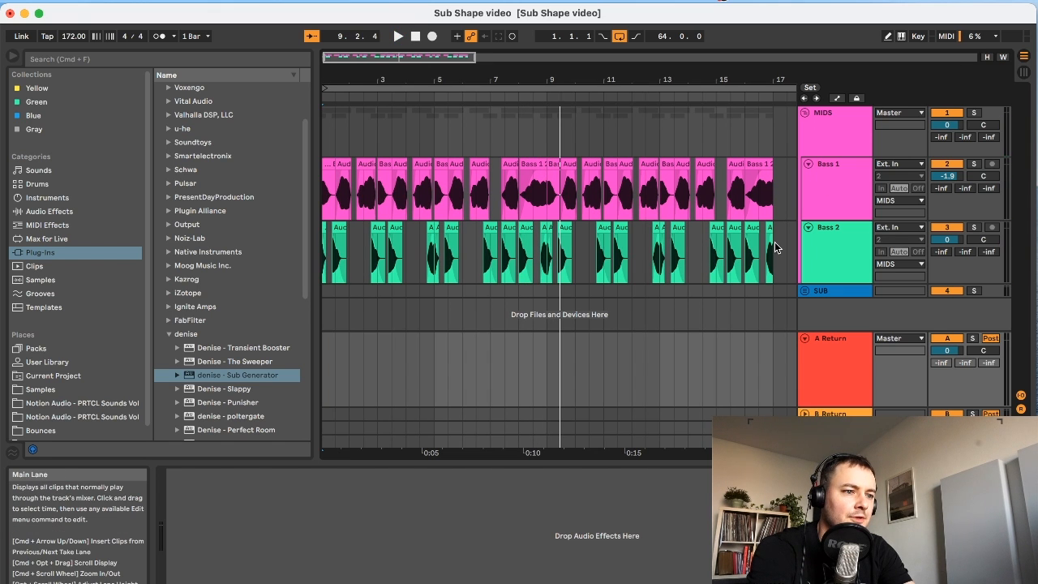
left_click_drag(774, 241, 313, 187)
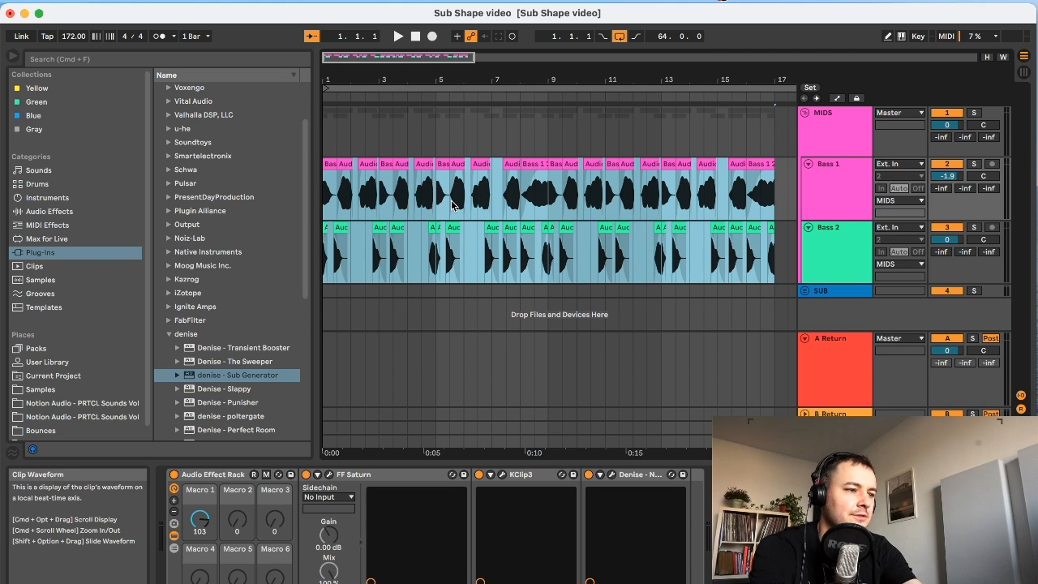
left_click(804, 290)
scroll(642, 261, "down", 3)
scroll(642, 260, "up", 3)
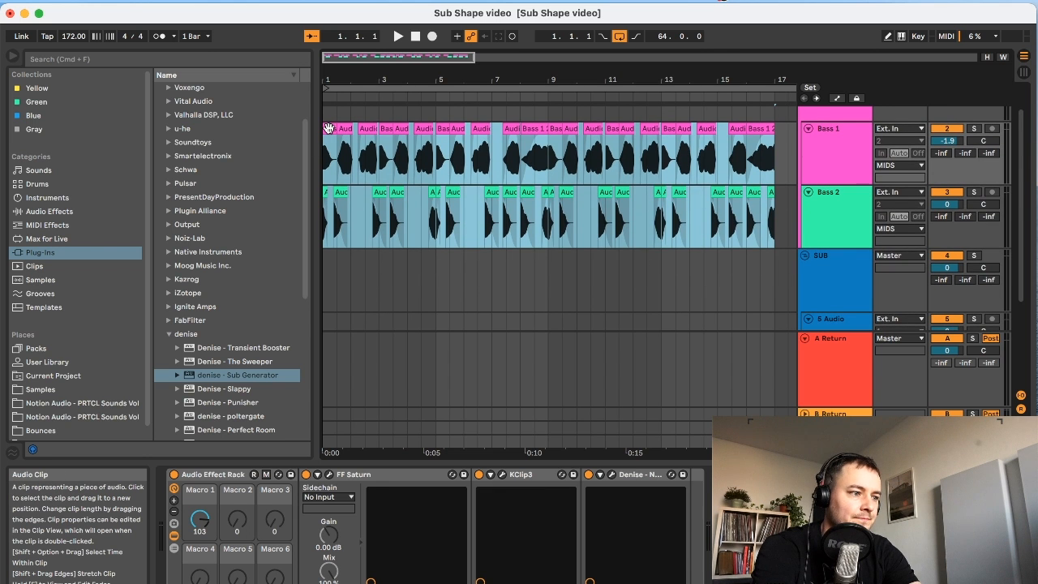
left_click_drag(329, 128, 328, 308)
scroll(482, 222, "down", 2)
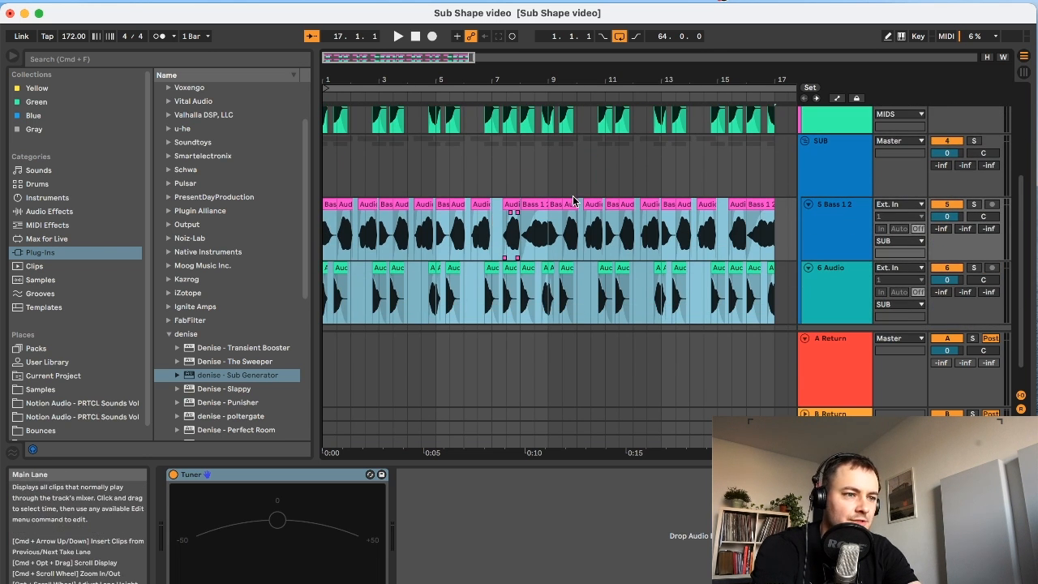
- Load the denise Sub Generator effect onto the SUB group track and close its plug-in window
left_click(820, 174)
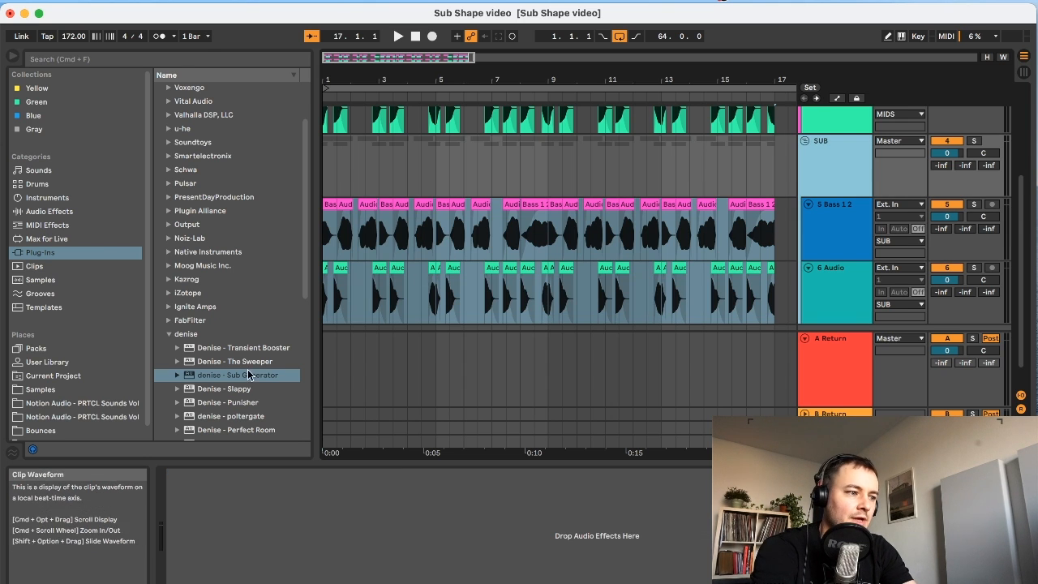
double_click(227, 378)
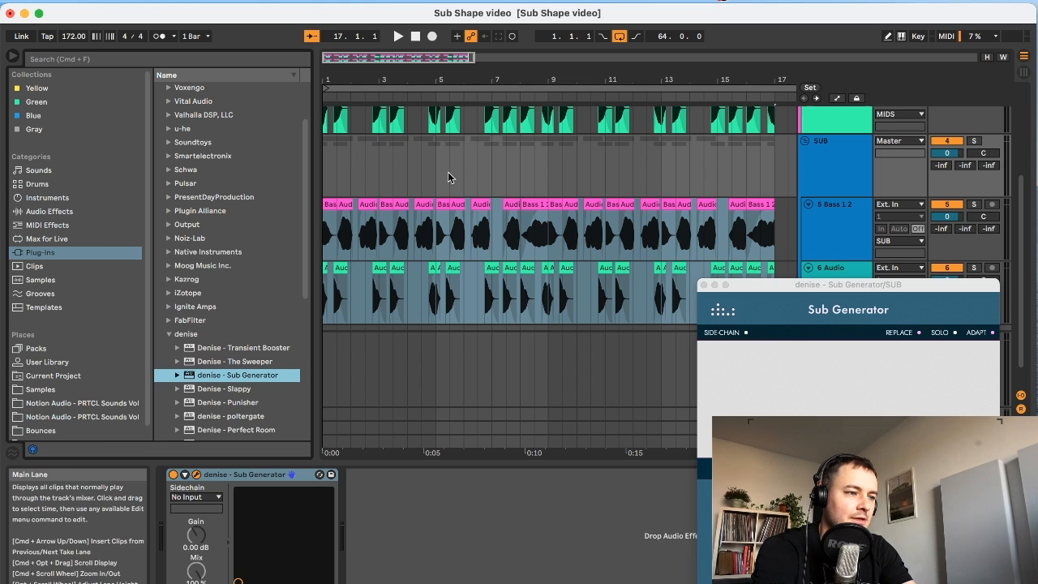
left_click(703, 285)
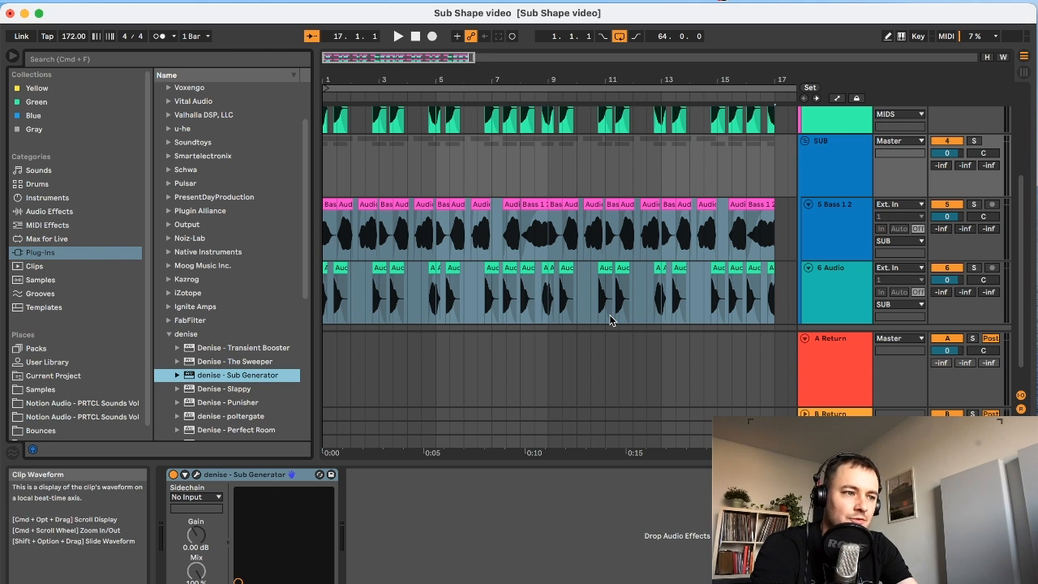
- Set the SUB group's Sub Generator mix to 100%, input to -1.5 dB and output to -5.7 dB
left_click(821, 159)
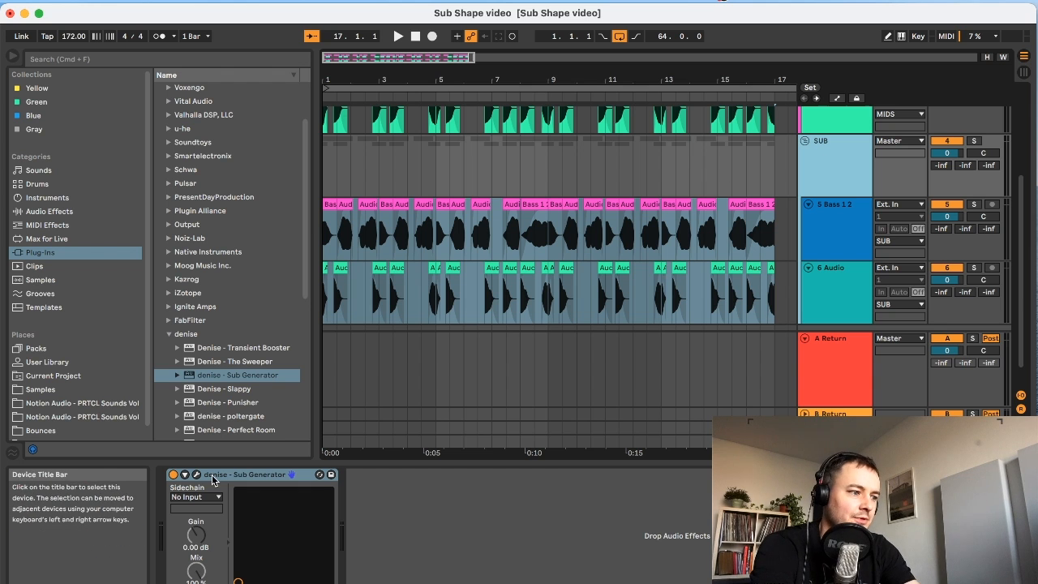
left_click(197, 475)
left_click_drag(830, 291, 590, 236)
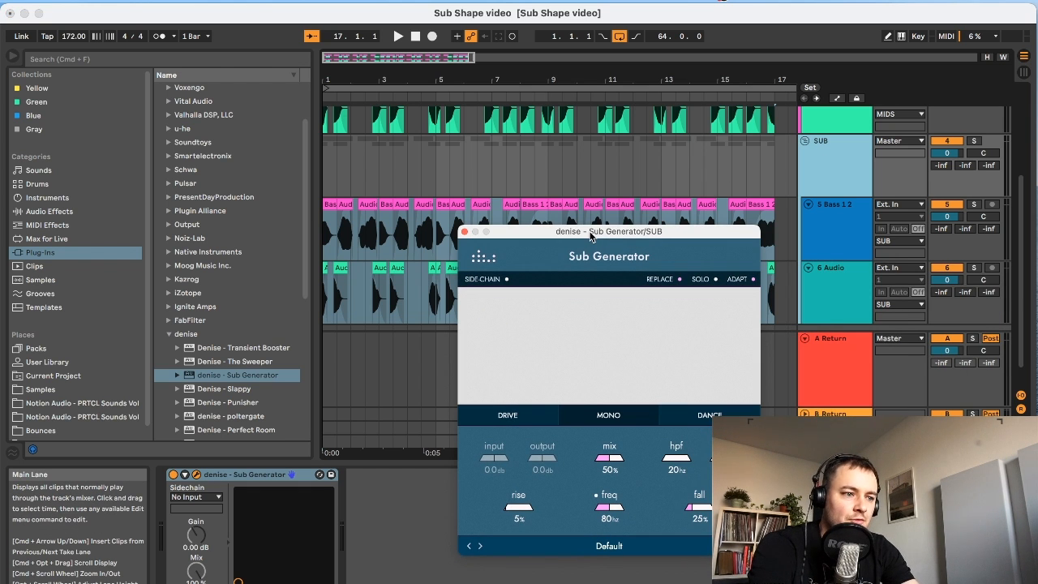
left_click_drag(605, 457, 616, 438)
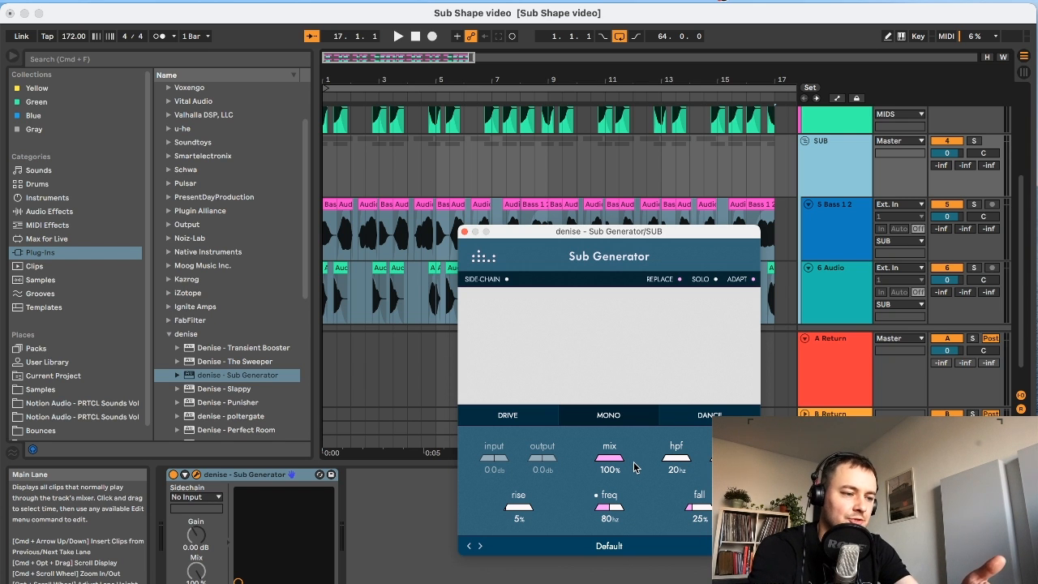
scroll(501, 463, "down", 3)
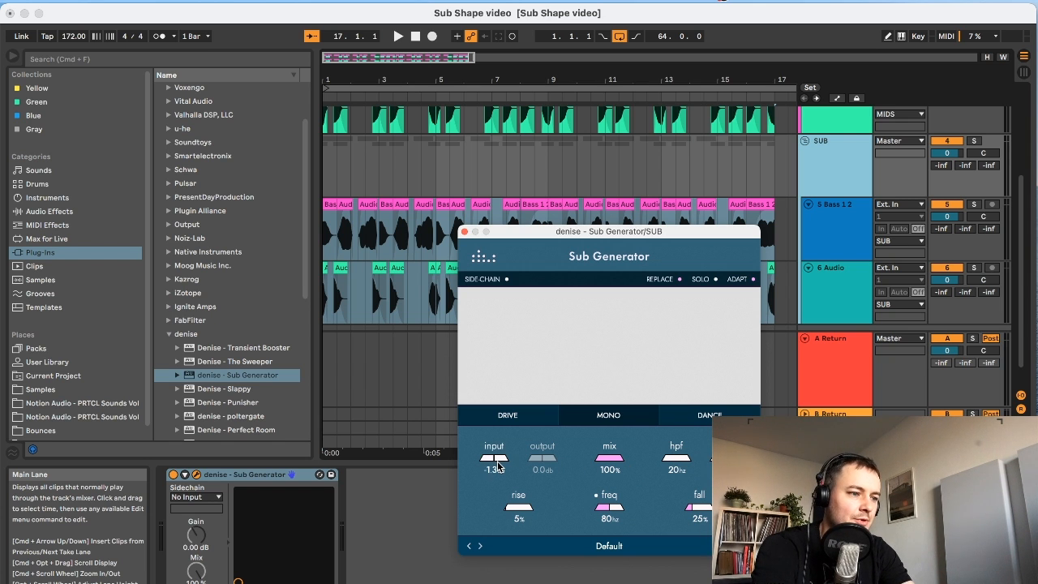
scroll(545, 464, "down", 5)
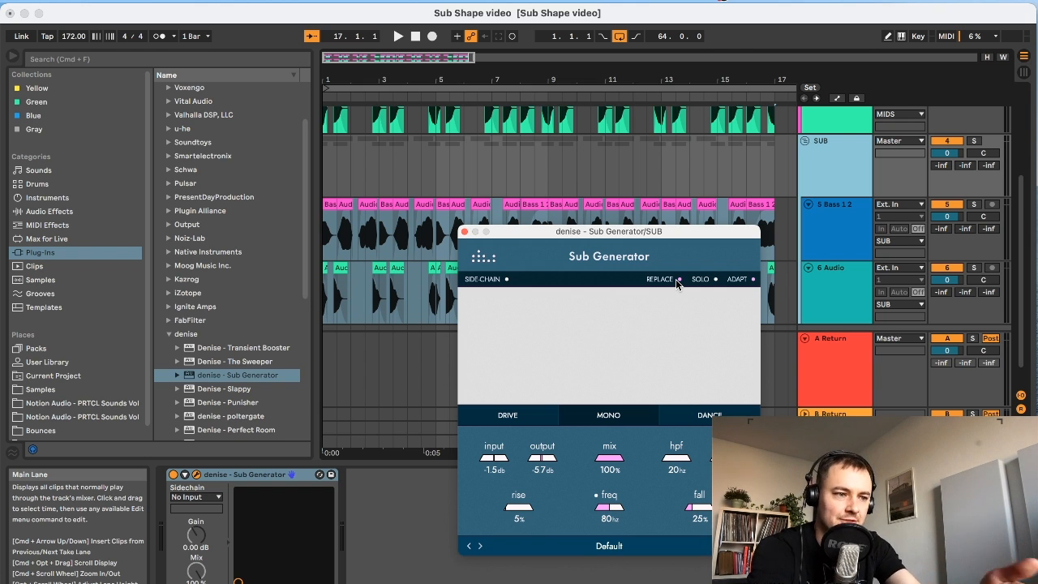
- Turn Sub Generator's ADAPT option off and back on
left_click(753, 279)
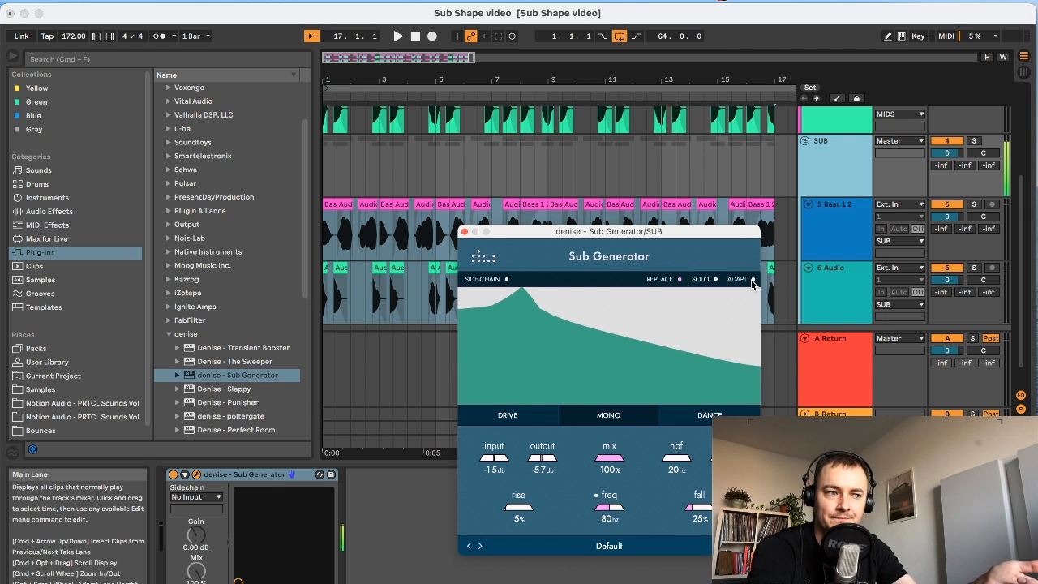
left_click(752, 280)
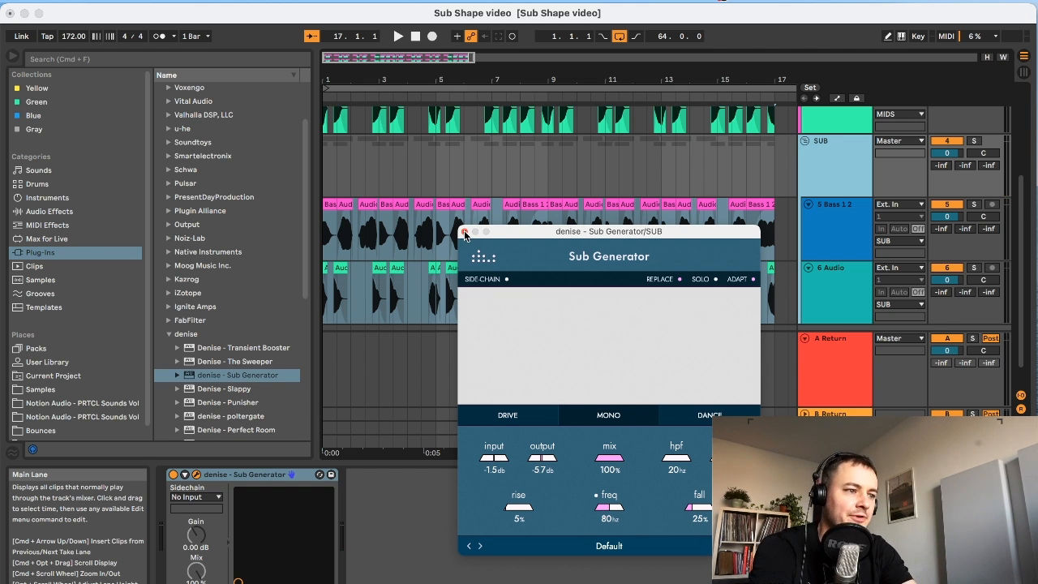
- Solo the SUB group and play it from the start of the arrangement
left_click(973, 141)
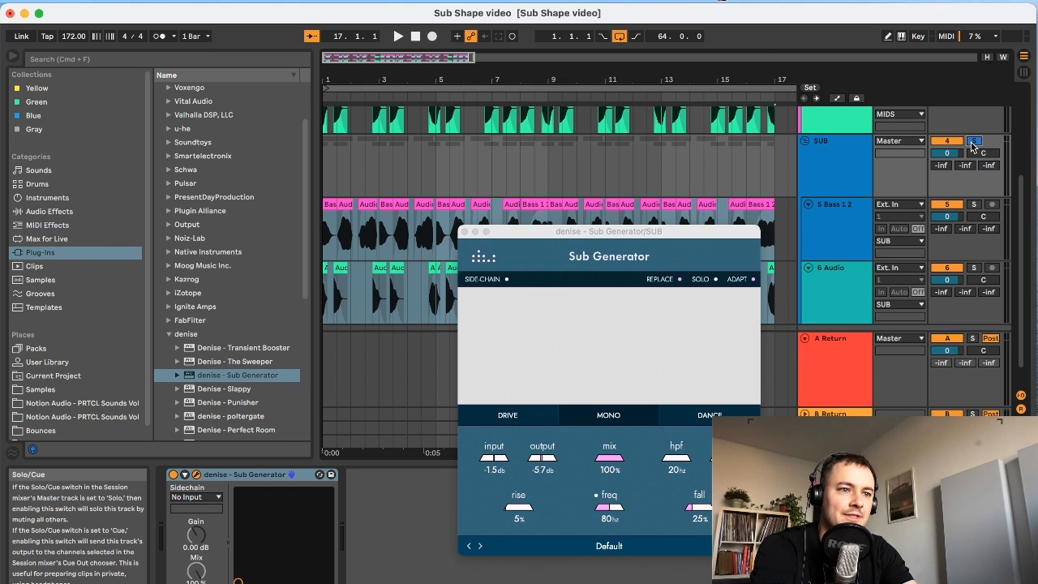
left_click(416, 38)
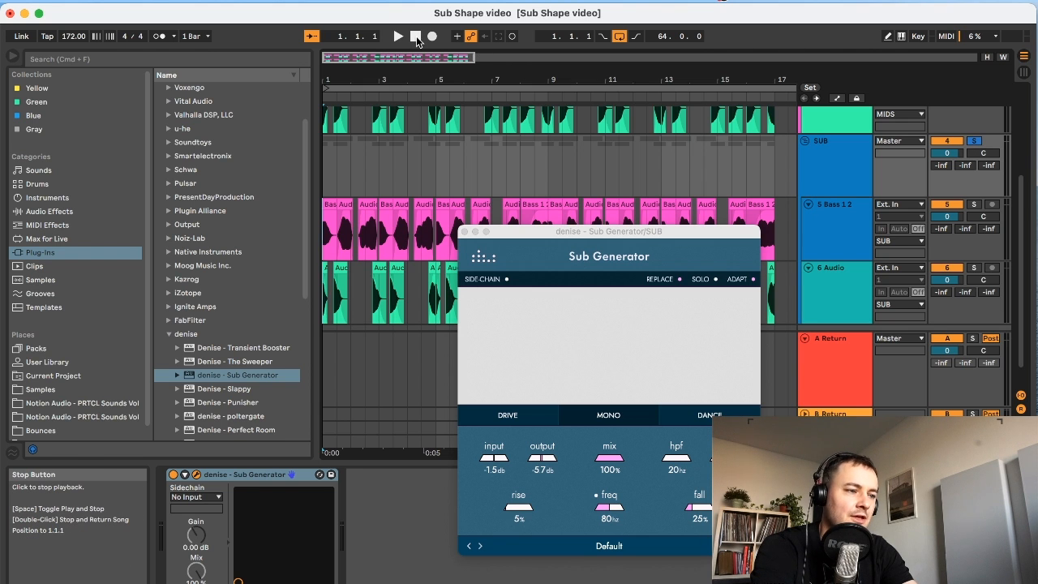
left_click(398, 35)
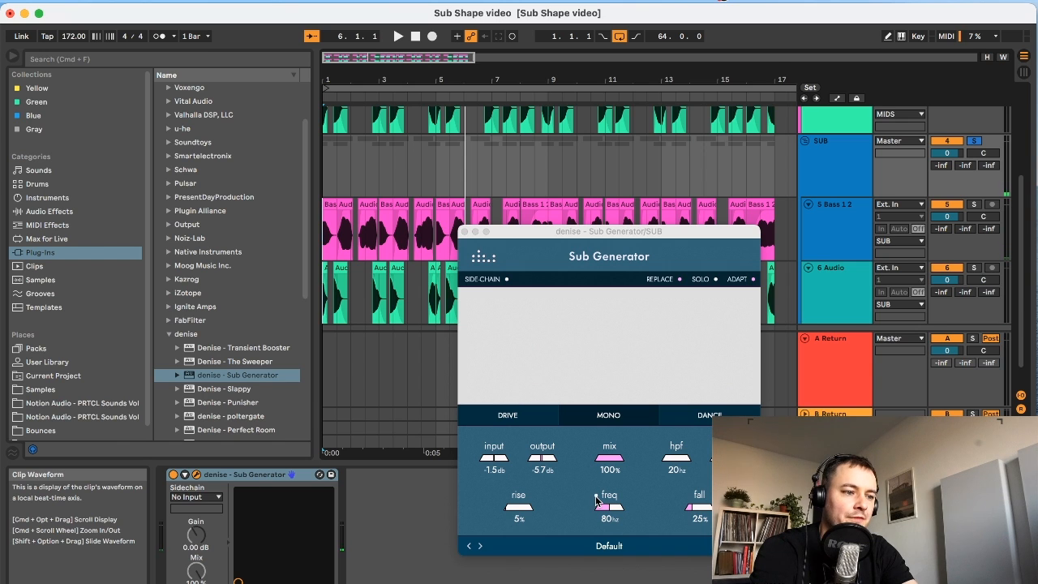
- Switch Sub Generator's freq control to note values and briefly audition the soloed sub
left_click(597, 497)
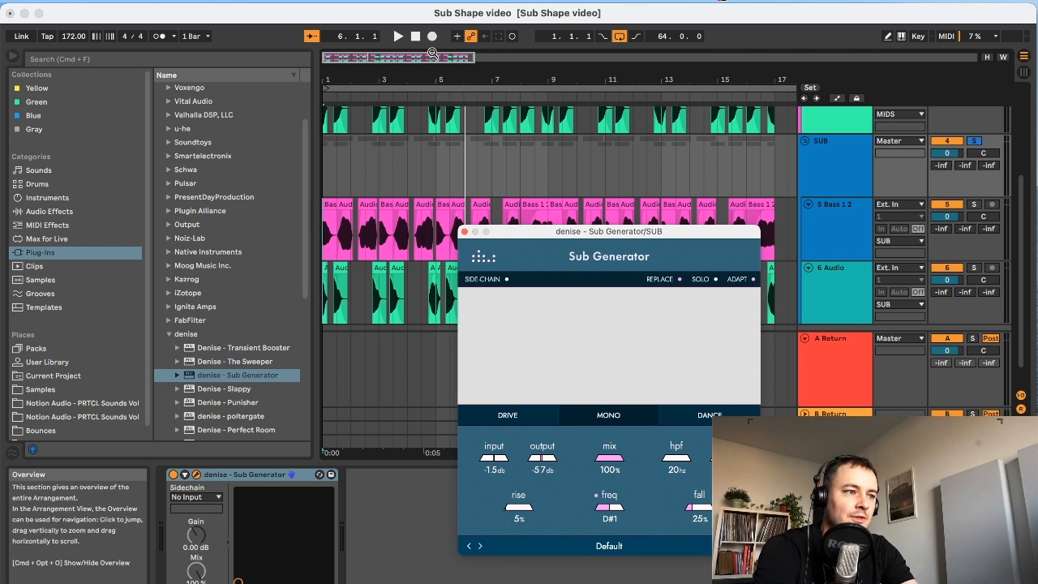
left_click(402, 38)
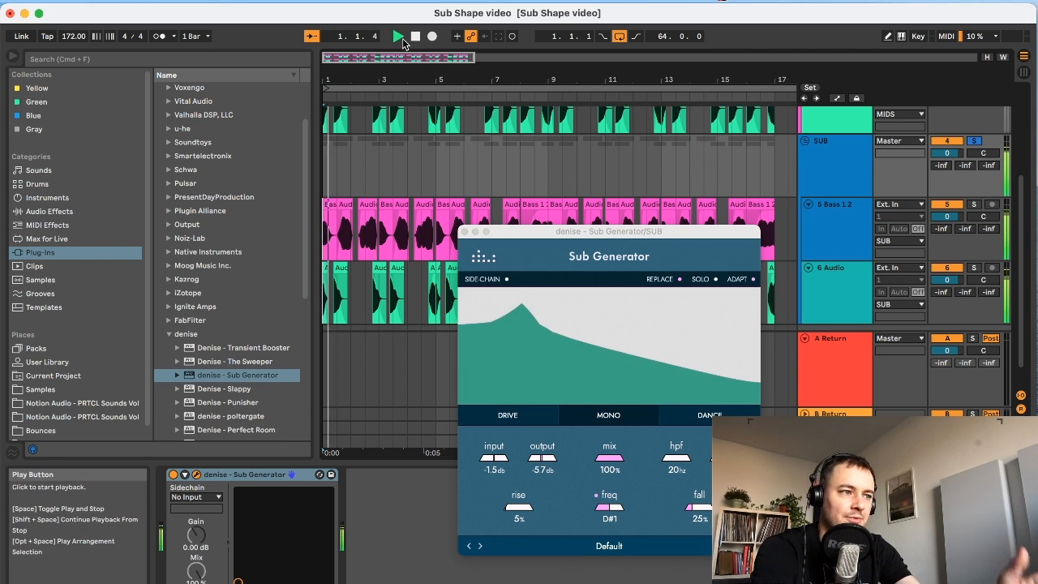
left_click(415, 37)
- Check the pitch of the Bass 1 2 track with its Tuner during playback
left_click(837, 239)
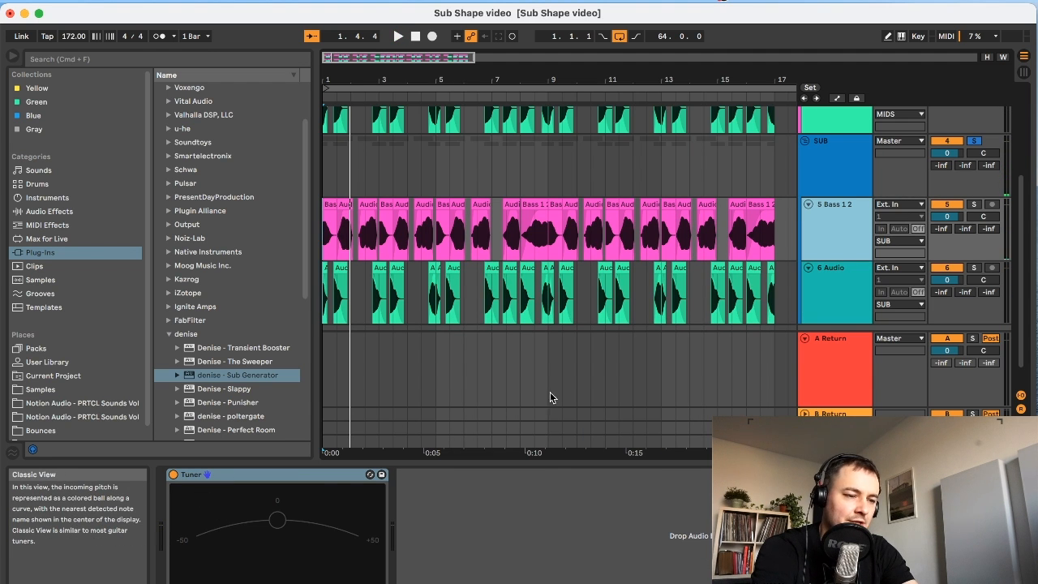
key("space")
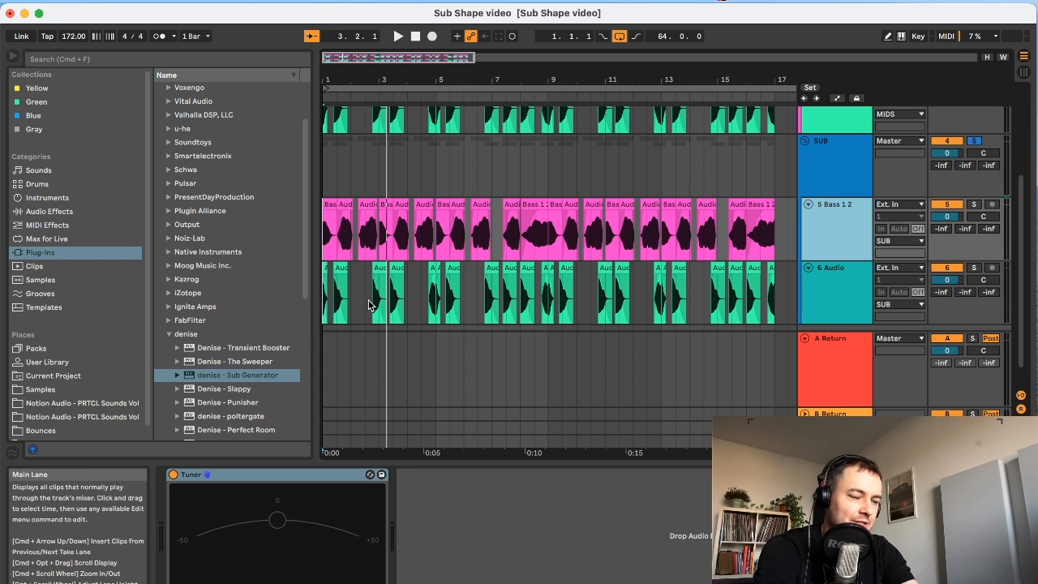
- Set Sub Generator's freq on the SUB group to F0 and audition the result from the start
left_click(851, 154)
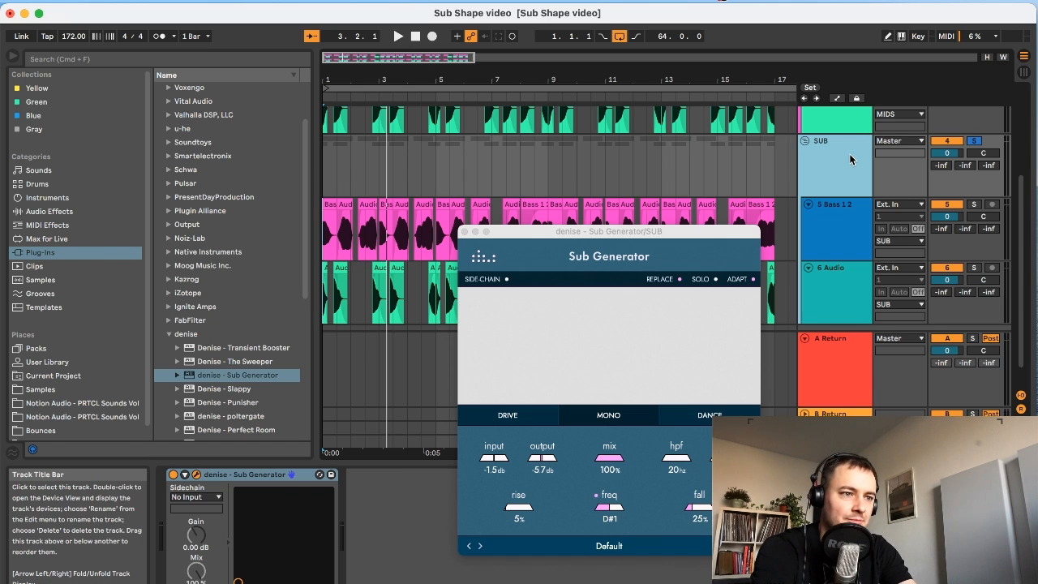
left_click(613, 512)
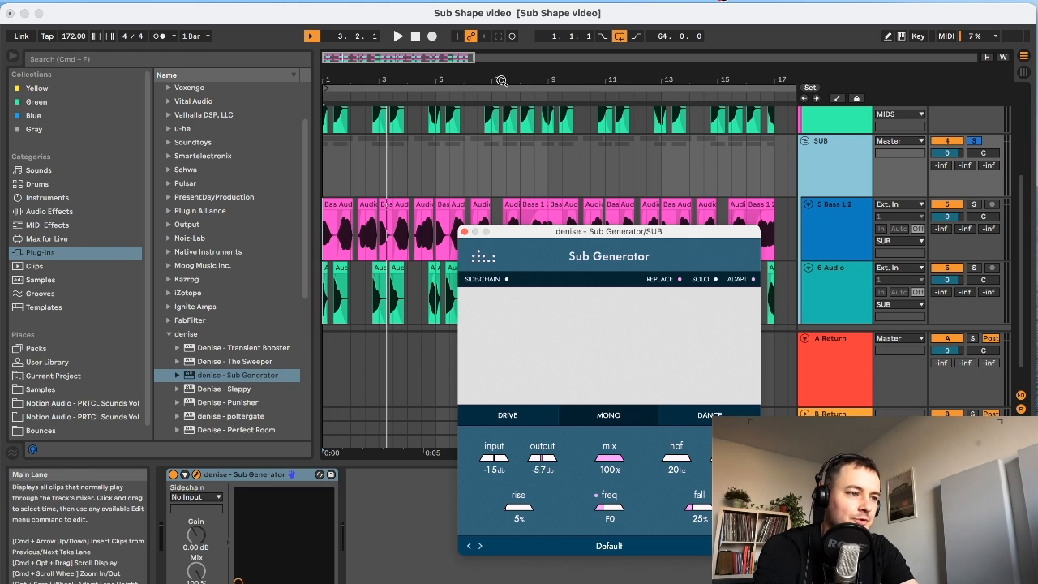
left_click(416, 39)
left_click(402, 39)
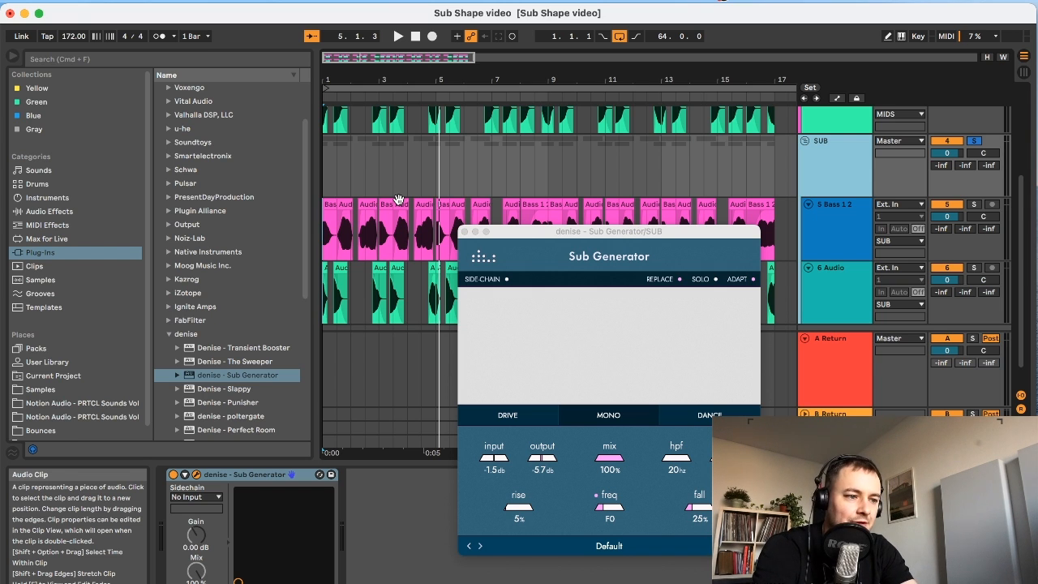
left_click(415, 36)
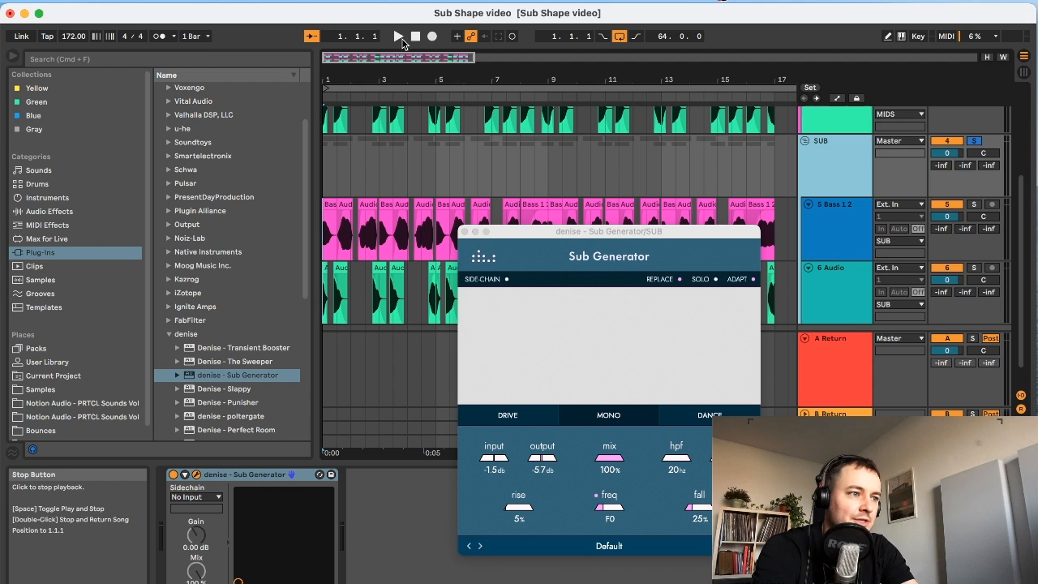
- Lower Sub Generator's input to -5.3 dB and output to -8.3 dB while the sub plays
left_click(396, 36)
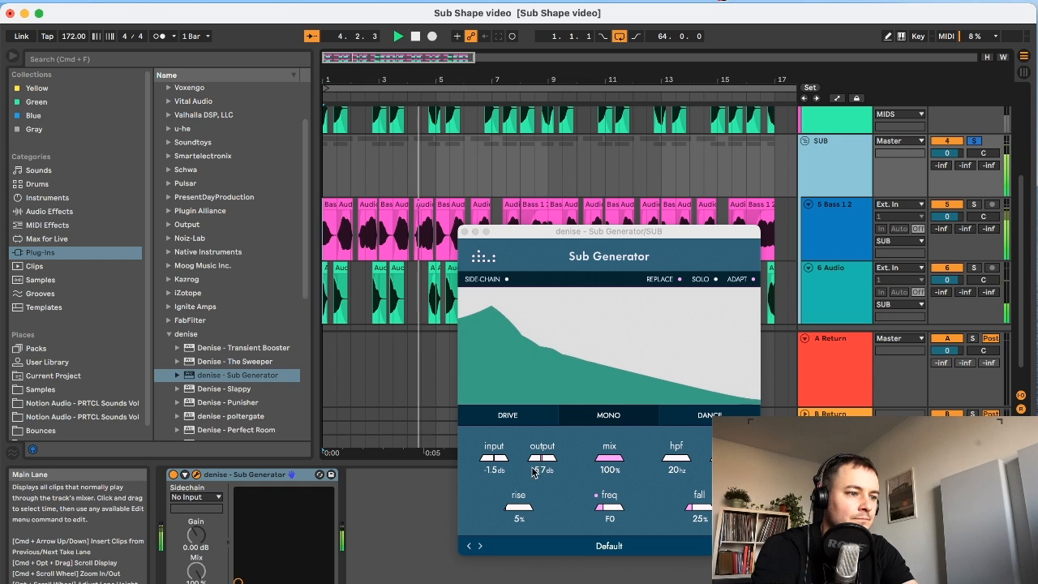
left_click_drag(498, 459, 496, 461)
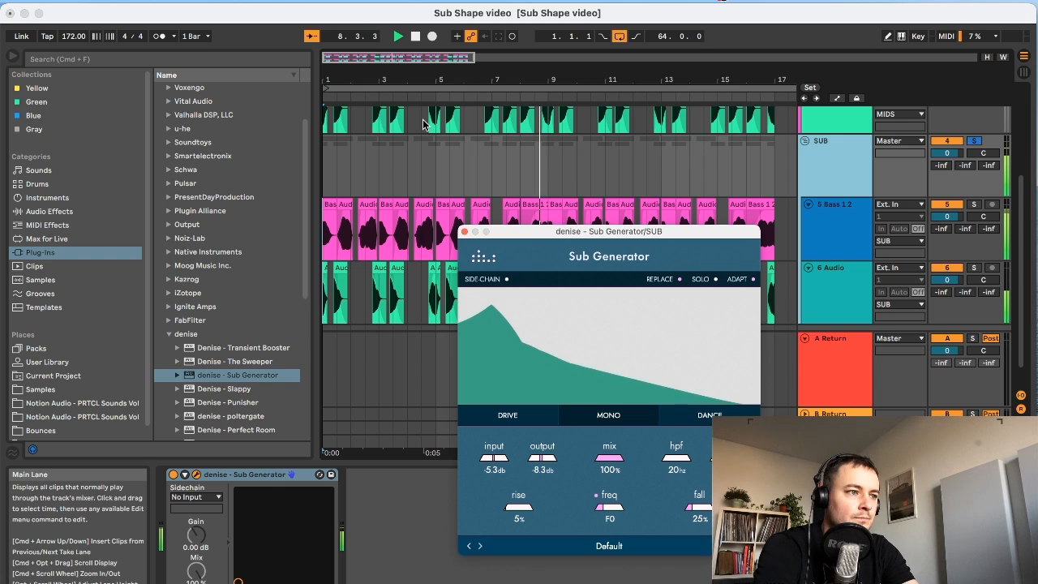
left_click(417, 37)
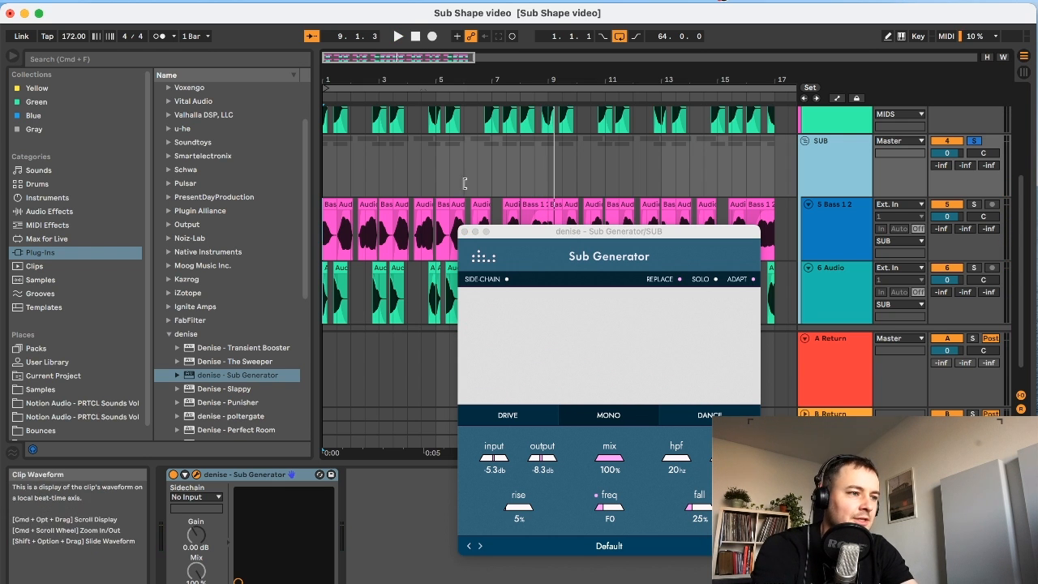
- Reduce Sub Generator's rise to 3% and lower its fall while the sub plays
key("space")
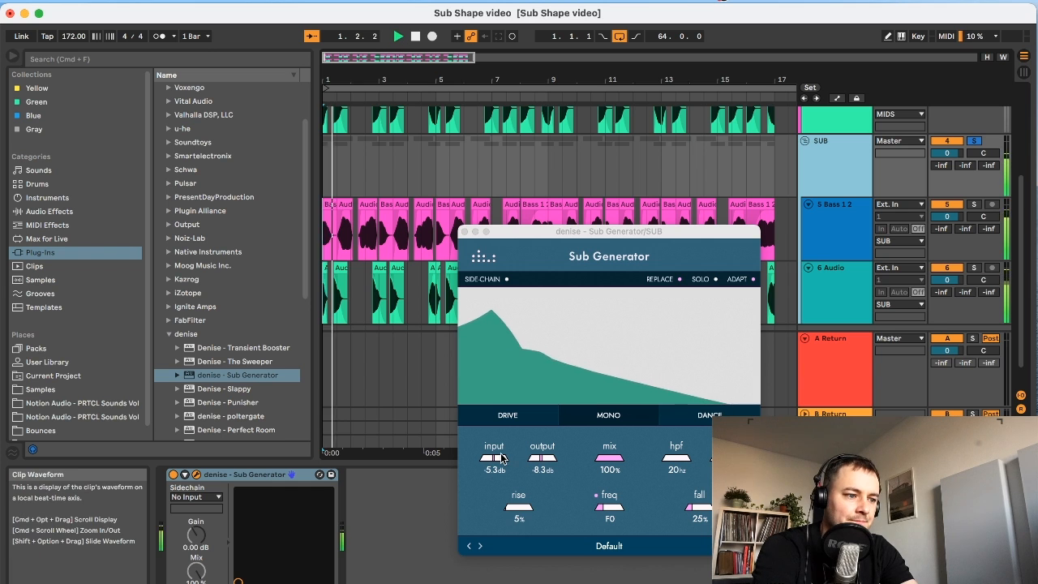
left_click_drag(518, 506, 517, 509)
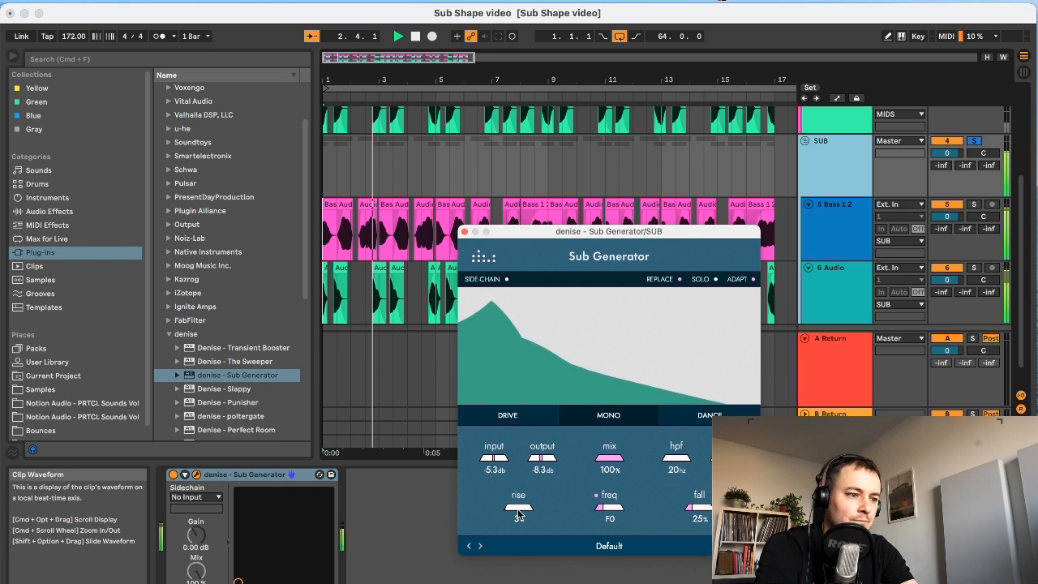
left_click_drag(707, 510, 706, 516)
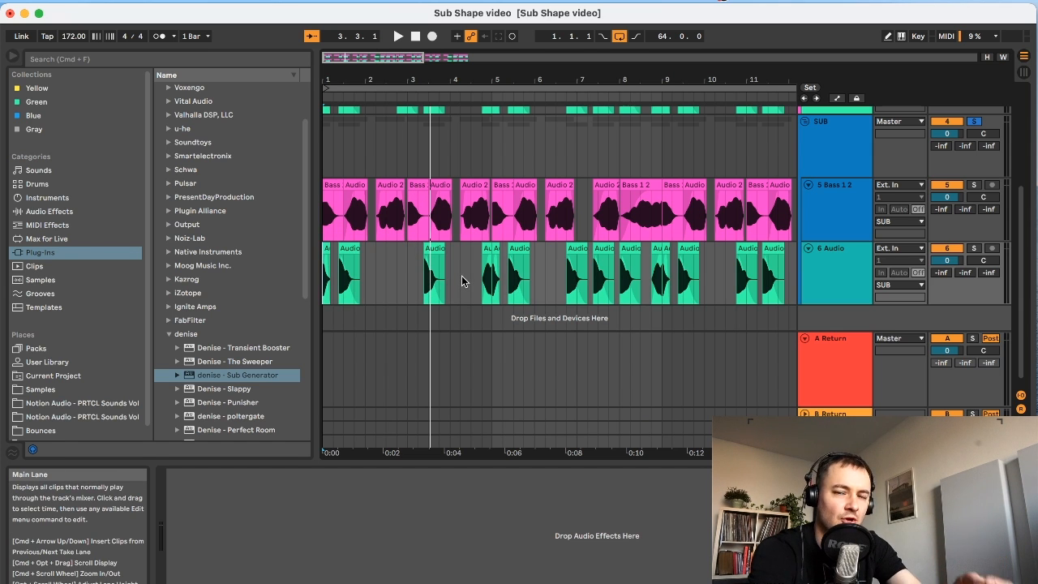
- Delete the short clips at bar 1 and around bar 5 on the SUB group's second audio track, and play from the start
left_click_drag(412, 78, 412, 122)
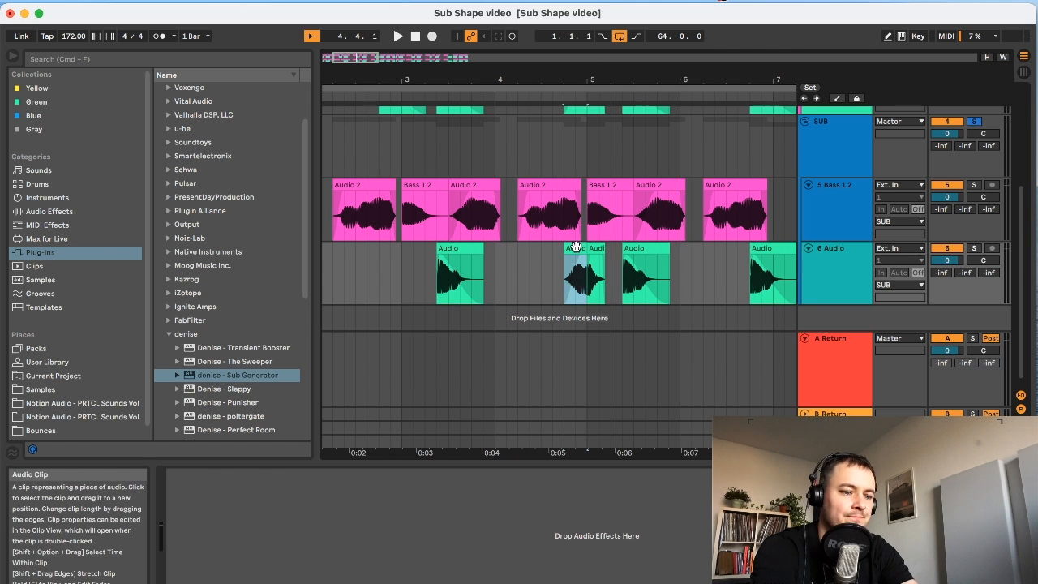
left_click_drag(576, 245, 333, 244)
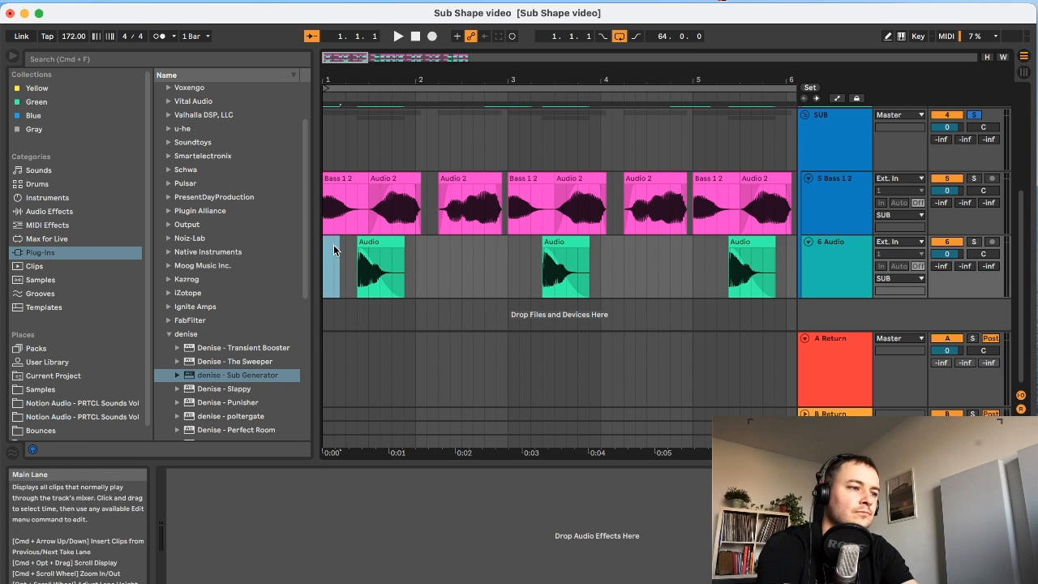
left_click(417, 38)
left_click(398, 37)
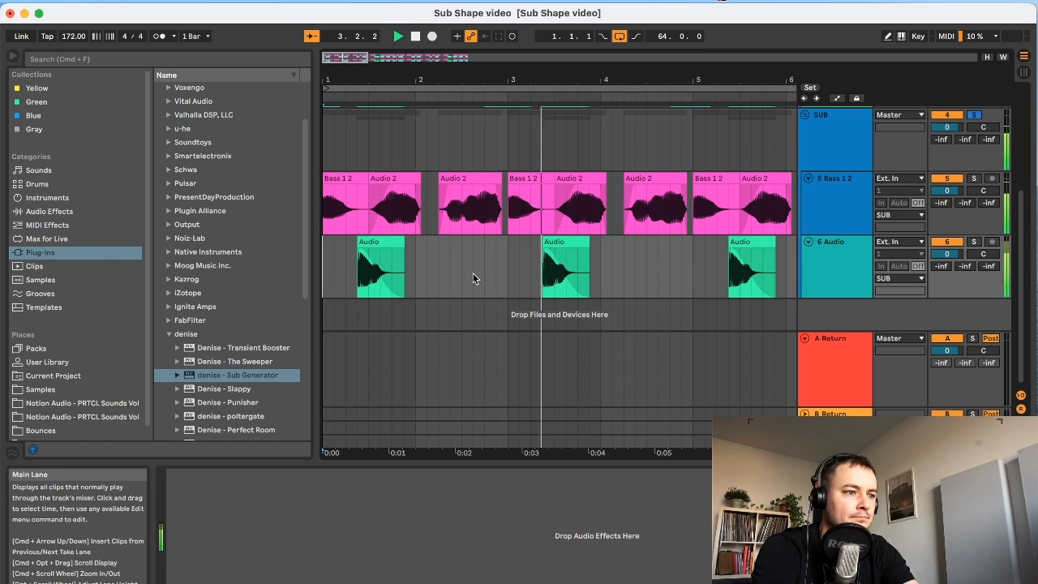
- Delete the two short clips around bar 9 on the SUB group's second audio track and all clips after bar 9
scroll(473, 278, "right", 3)
scroll(522, 290, "right", 2)
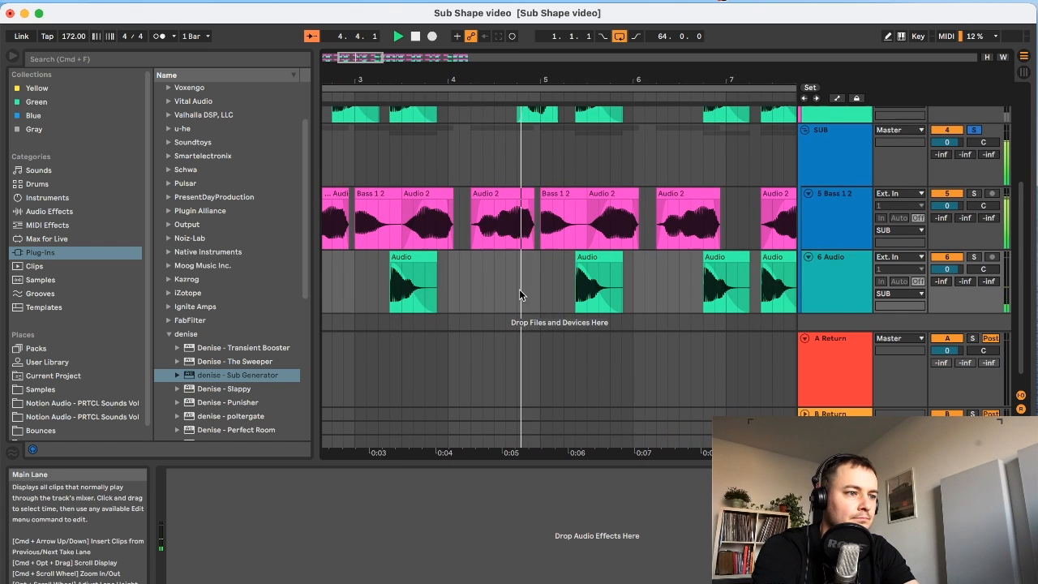
scroll(511, 288, "right", 4)
scroll(510, 288, "right", 1)
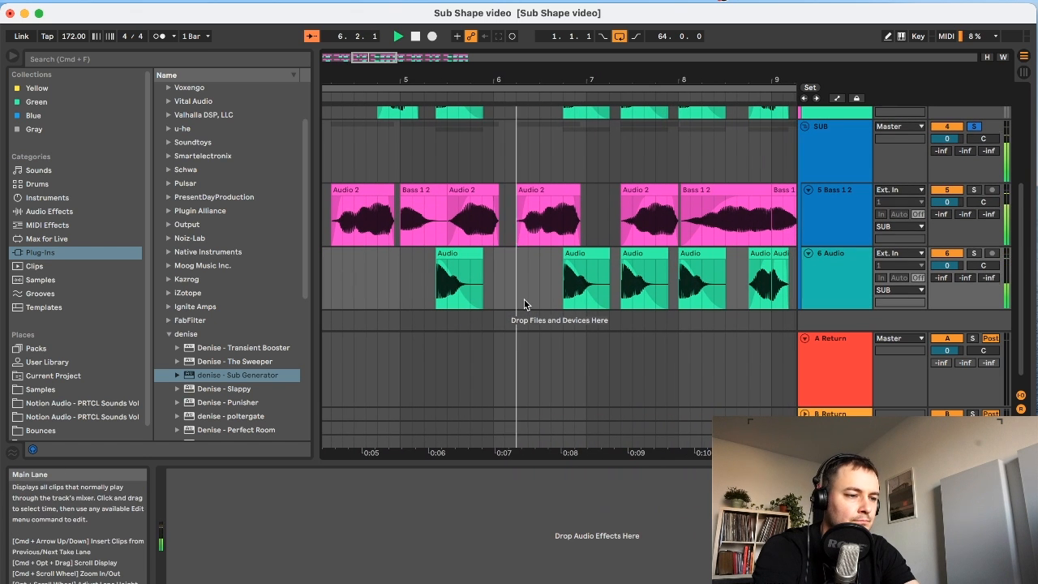
scroll(523, 299, "right", 5)
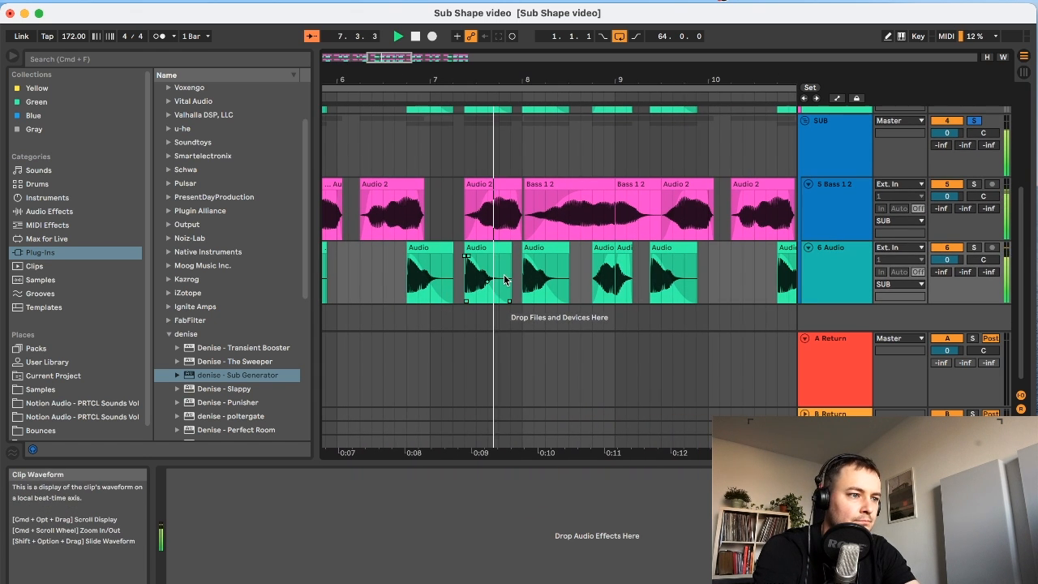
left_click(604, 250)
left_click(624, 248)
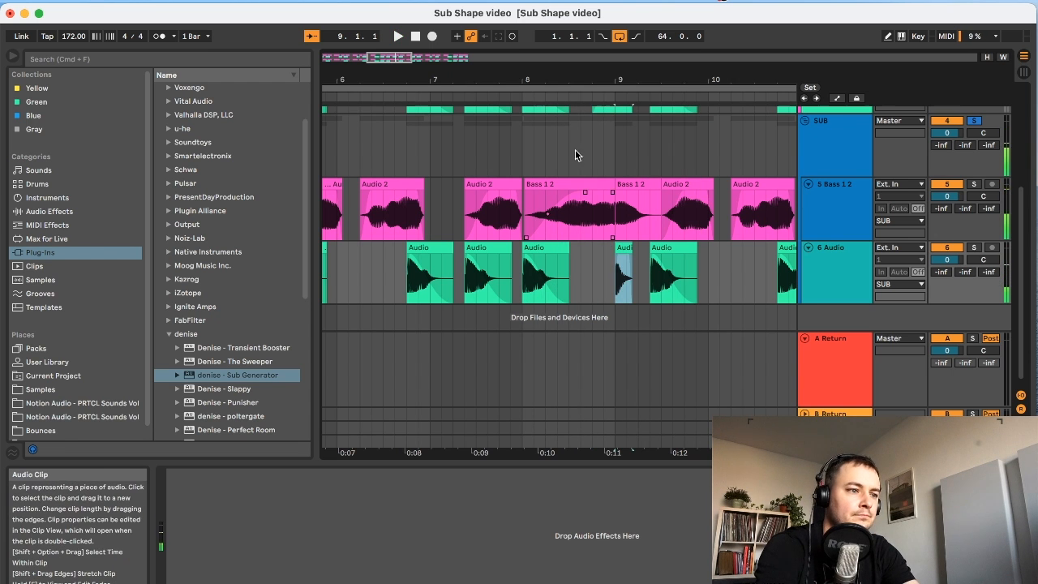
key("space")
key("space")
key("Delete")
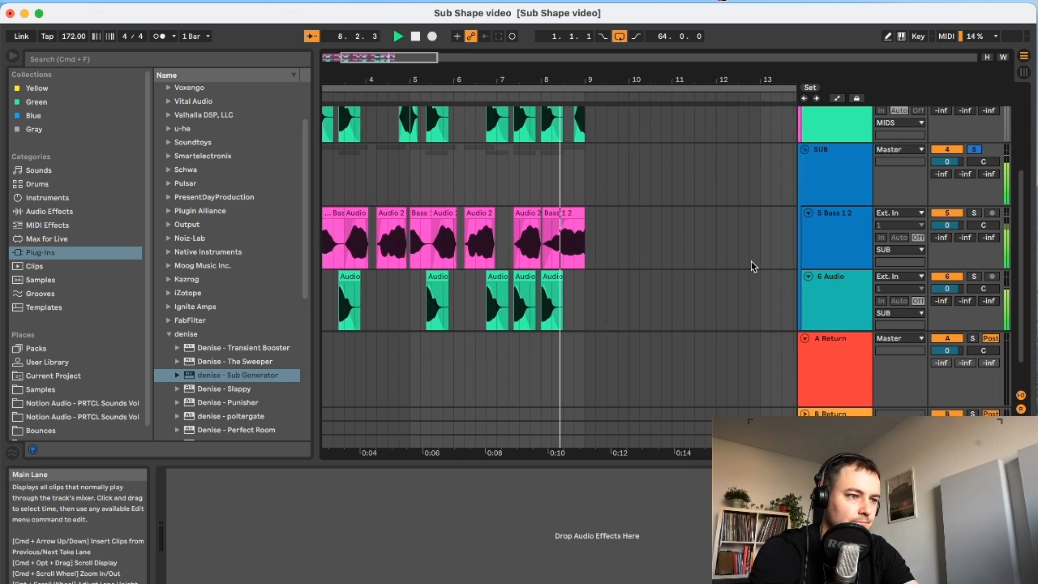
key("space")
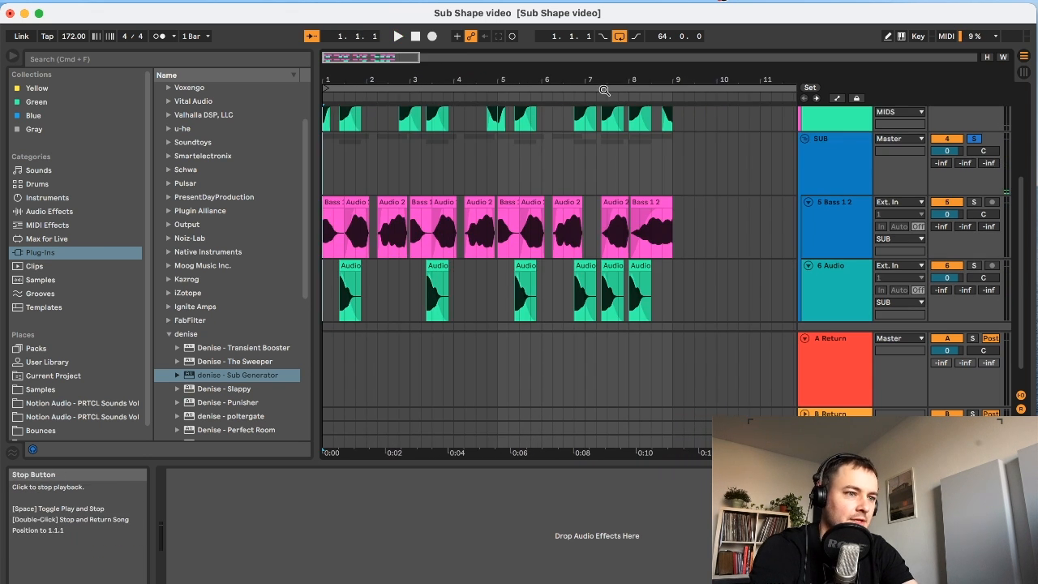
- Open the SUB group's Sub Generator window to review its freq setting, and close it
left_click(859, 162)
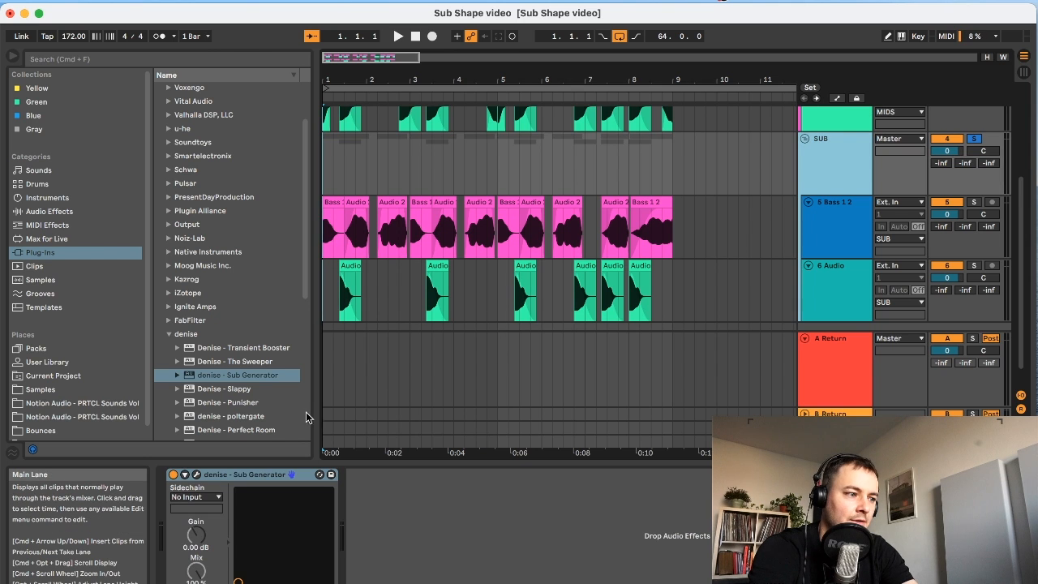
left_click(196, 474)
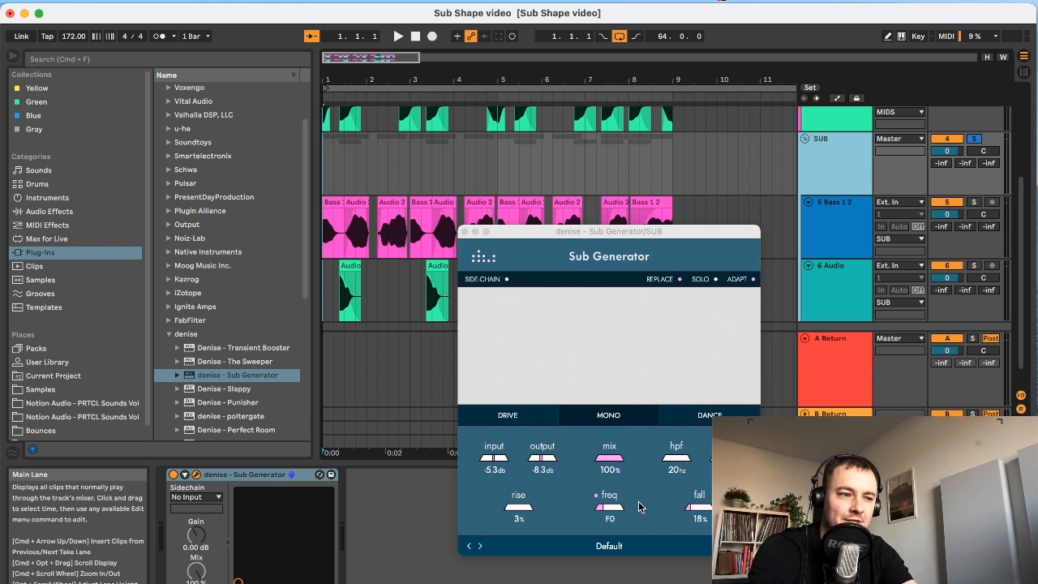
left_click(464, 232)
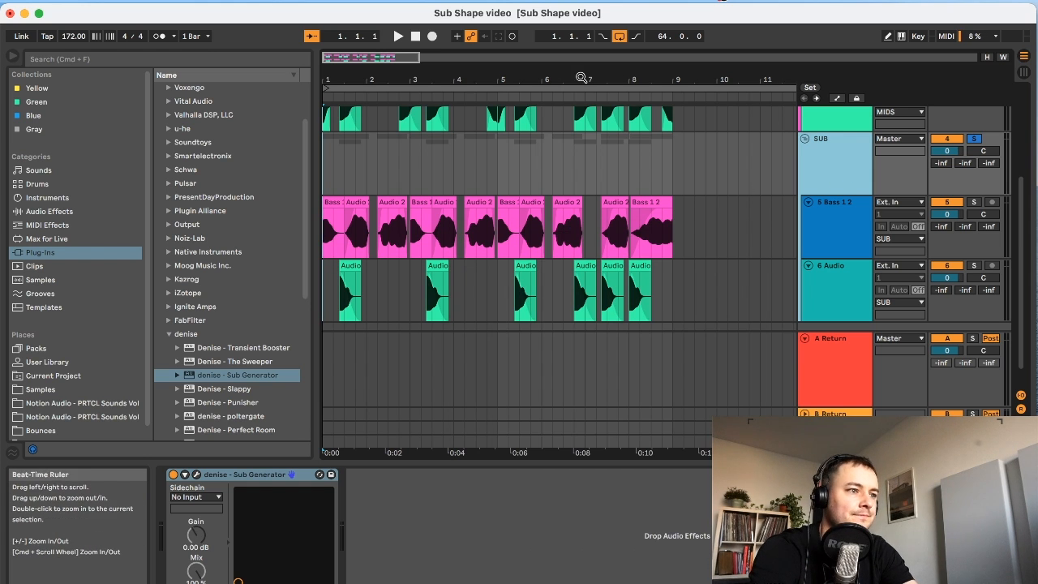
- Show Sub Generator's frequency automation on the SUB group and raise it to 0.31 over the ends of bars 1 and 2
key("a")
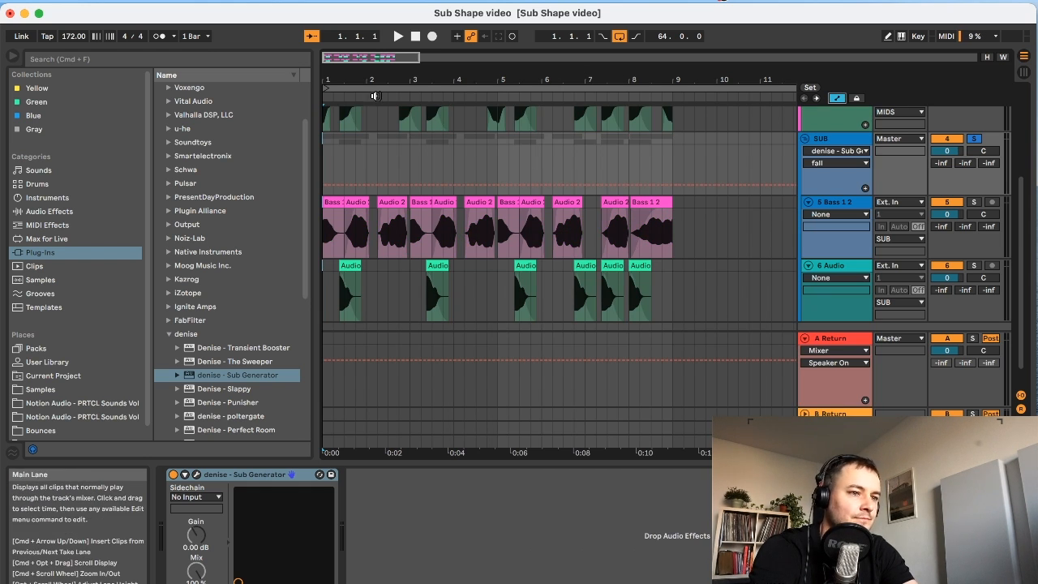
left_click_drag(353, 75, 354, 146)
left_click(836, 152)
left_click(845, 294)
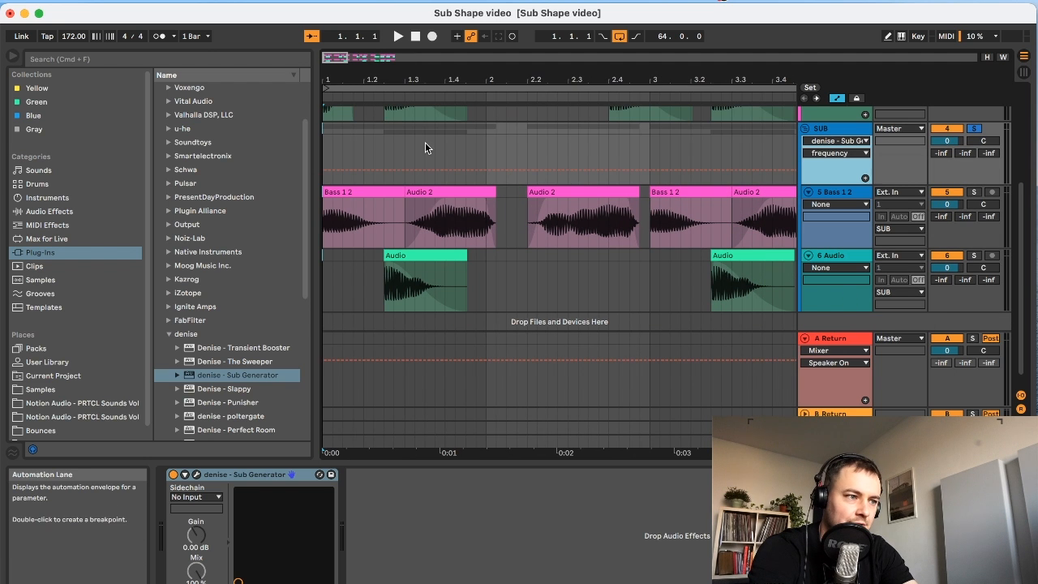
left_click(400, 37)
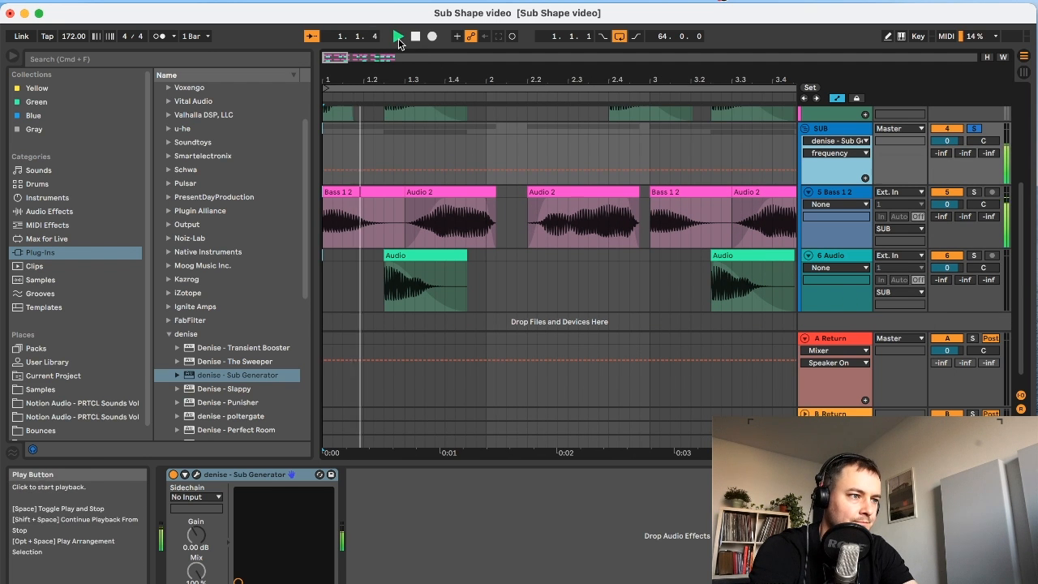
left_click(490, 170)
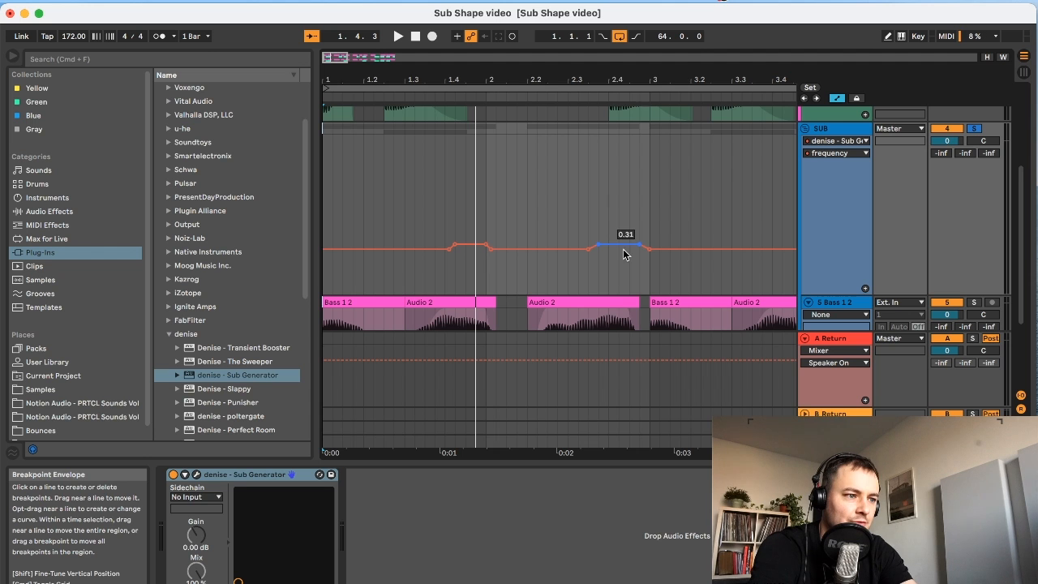
- Place the Sub Generator window clear of the frequency automation and play from the start to check the note changes
left_click(196, 474)
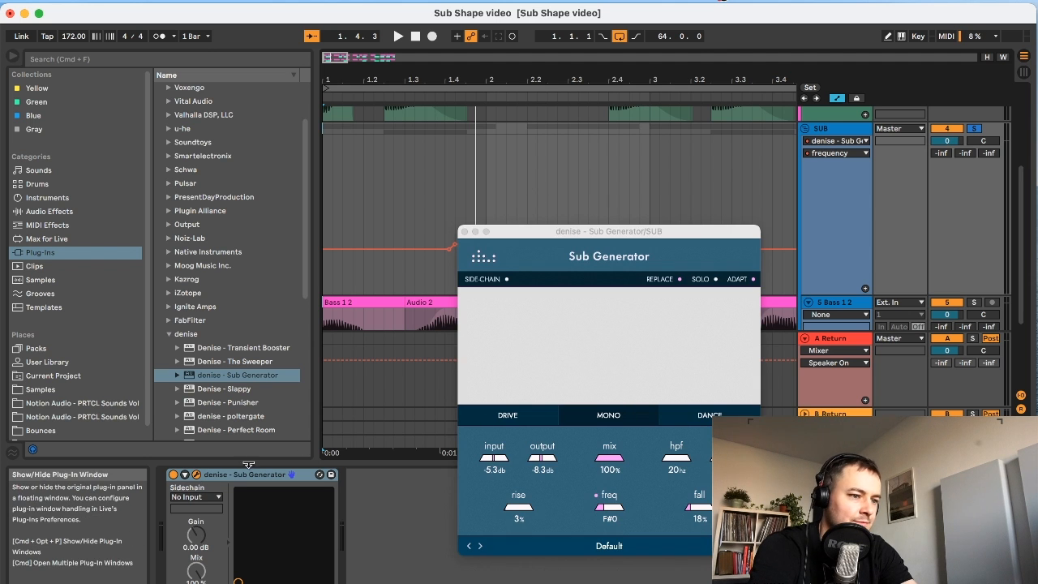
left_click_drag(697, 230, 262, 273)
left_click(415, 36)
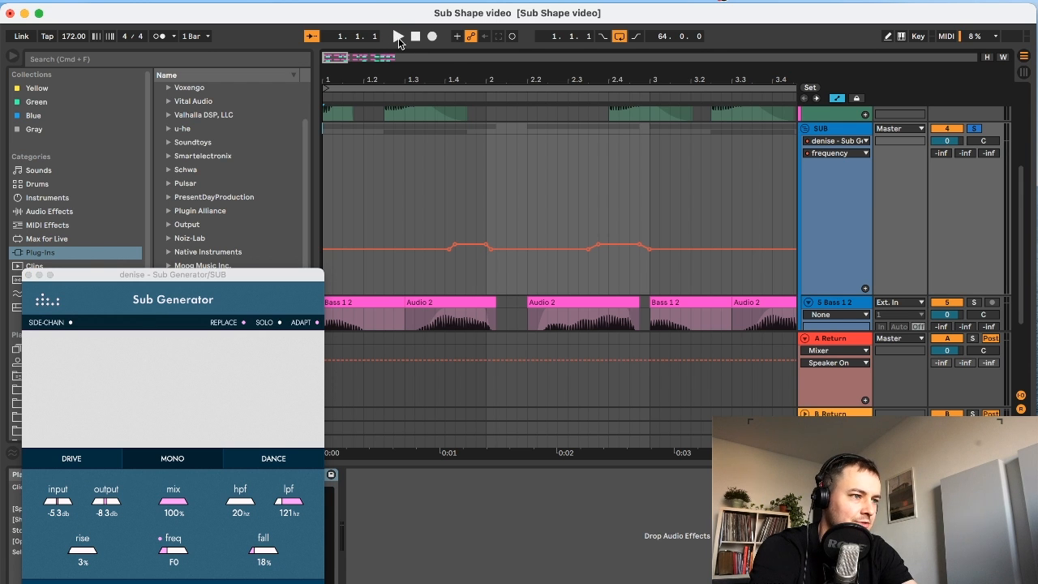
left_click(398, 36)
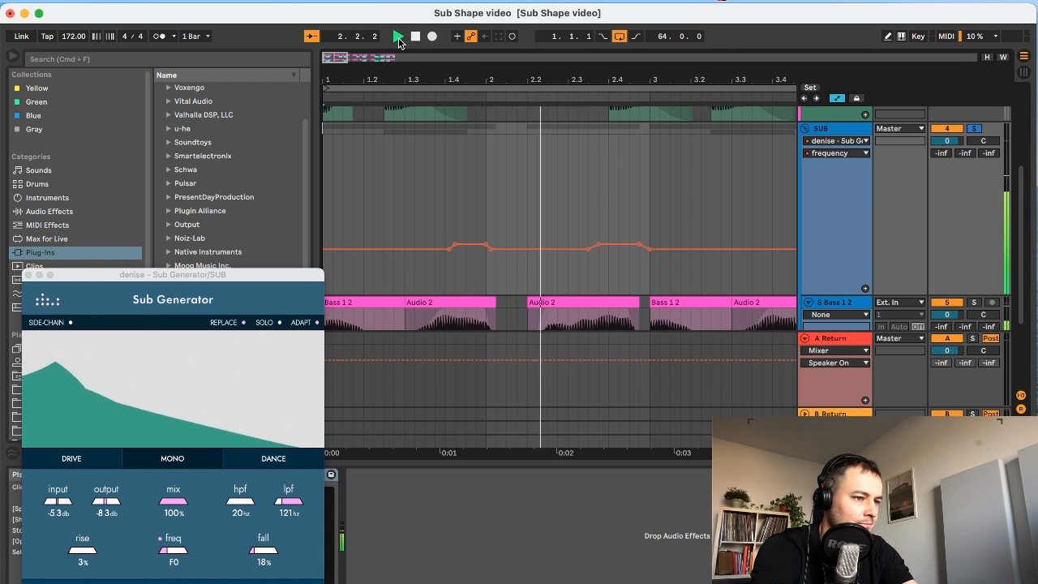
key("space")
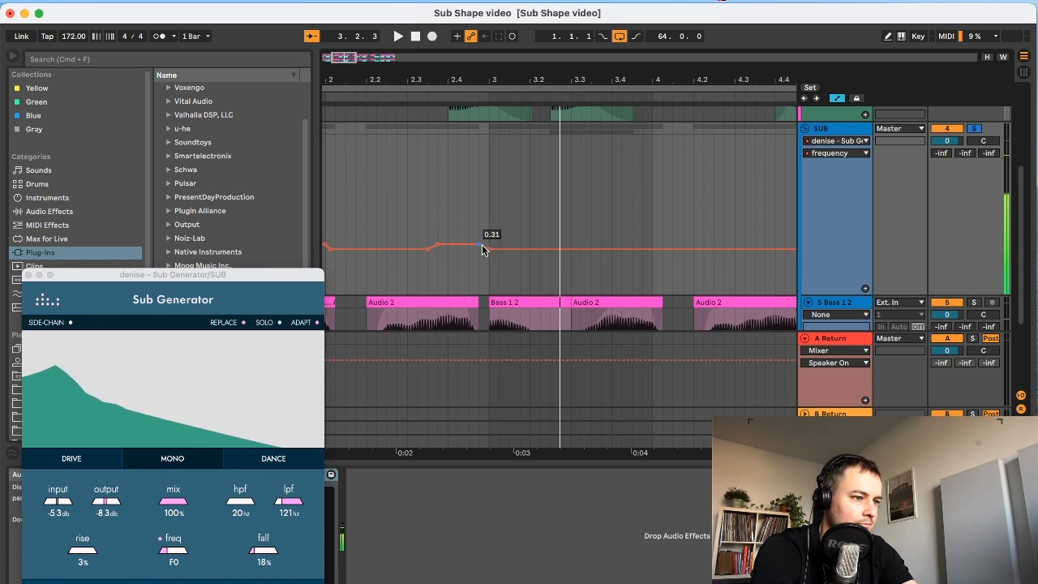
- Move the start of the second raised frequency section to beat 2.4 and audition from the start
left_click_drag(438, 244, 448, 244)
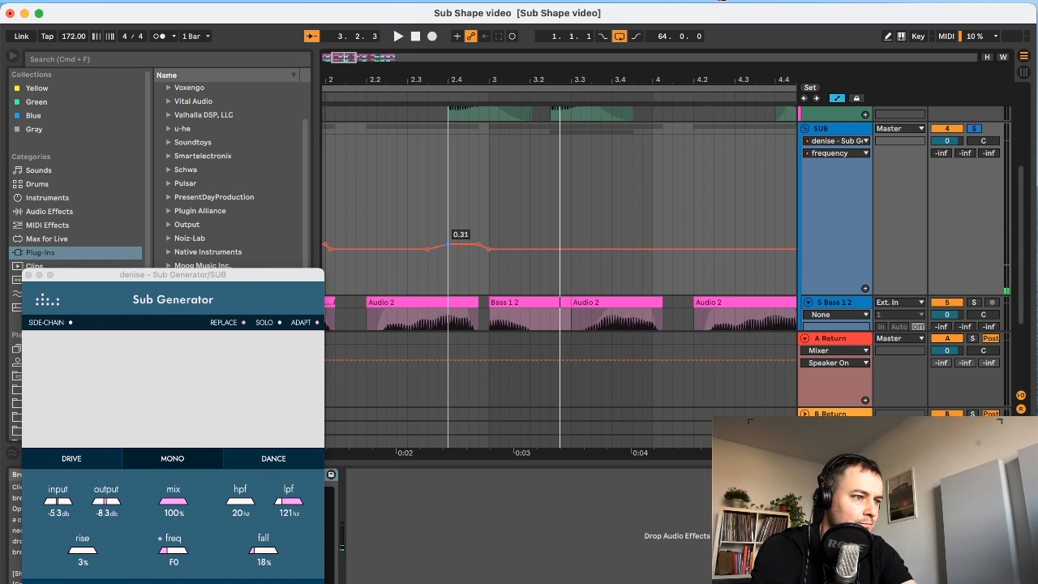
left_click(415, 93)
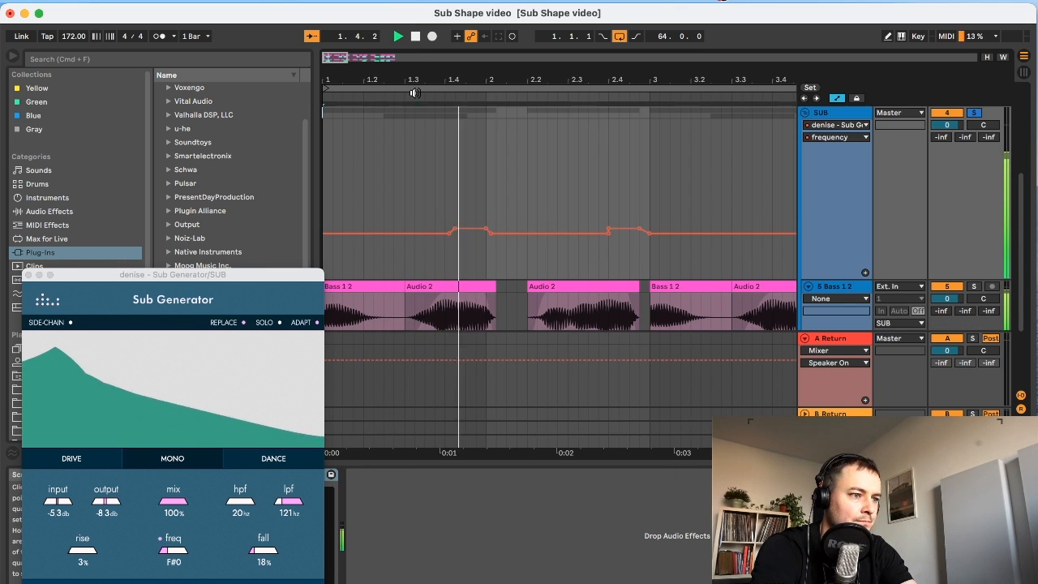
left_click(414, 93)
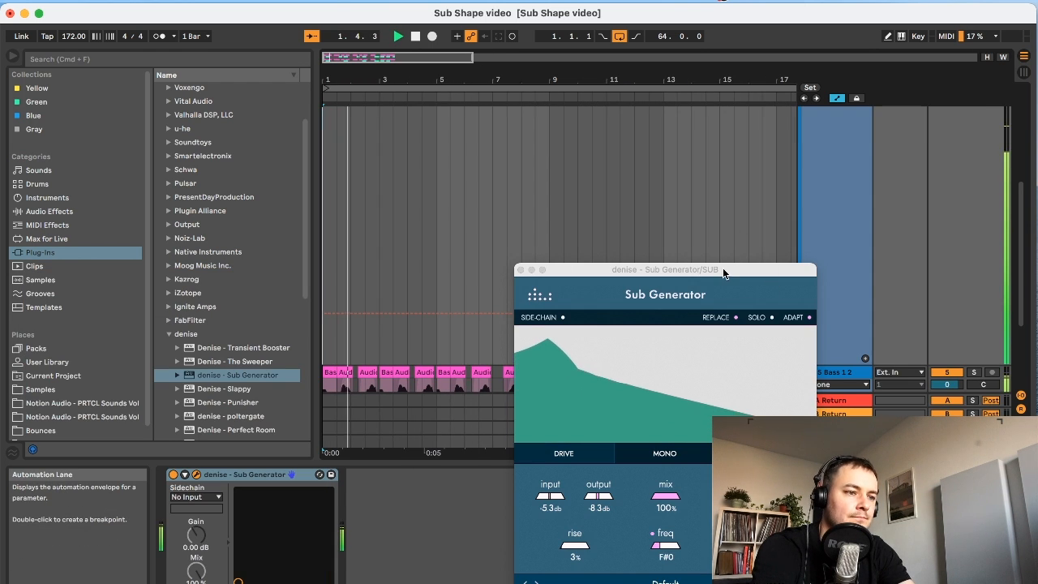
- Reduce the SUB group's track height and close the Sub Generator window while the arrangement plays
left_click_drag(724, 269, 536, 224)
left_click_drag(849, 364, 840, 156)
scroll(823, 165, "up", 3)
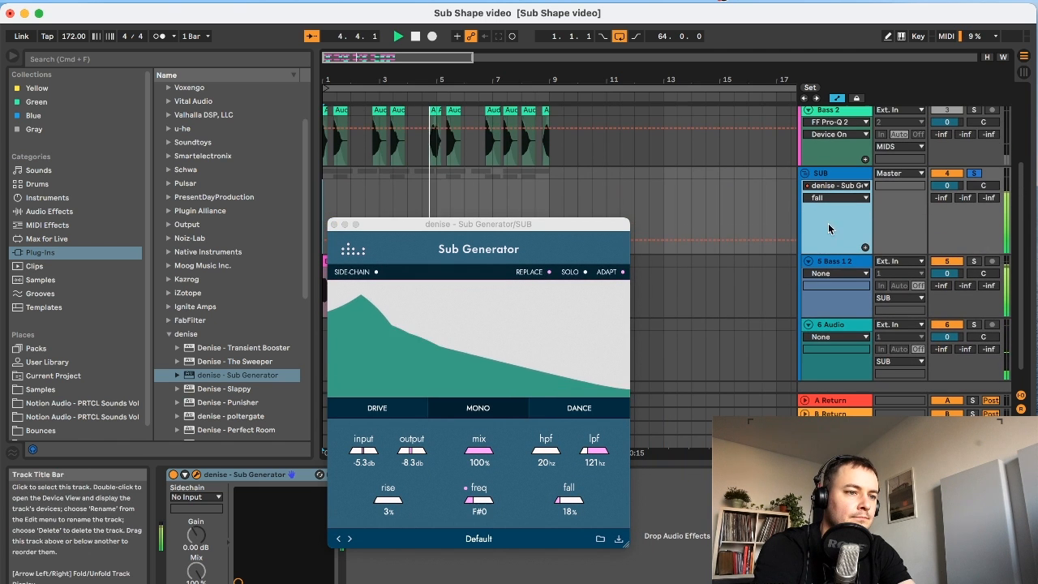
left_click_drag(829, 238, 829, 225)
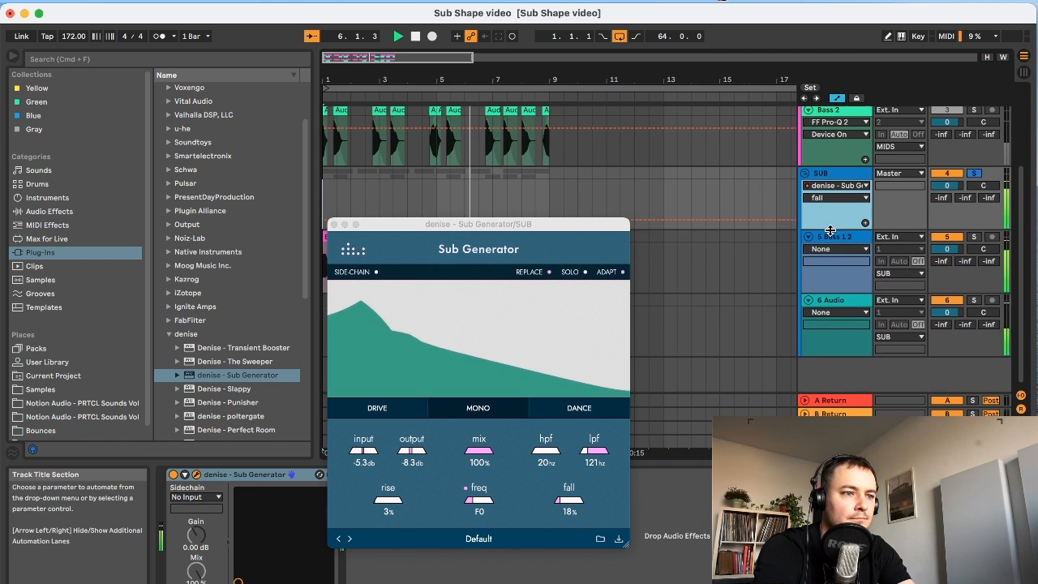
left_click(334, 224)
scroll(610, 213, "up", 2)
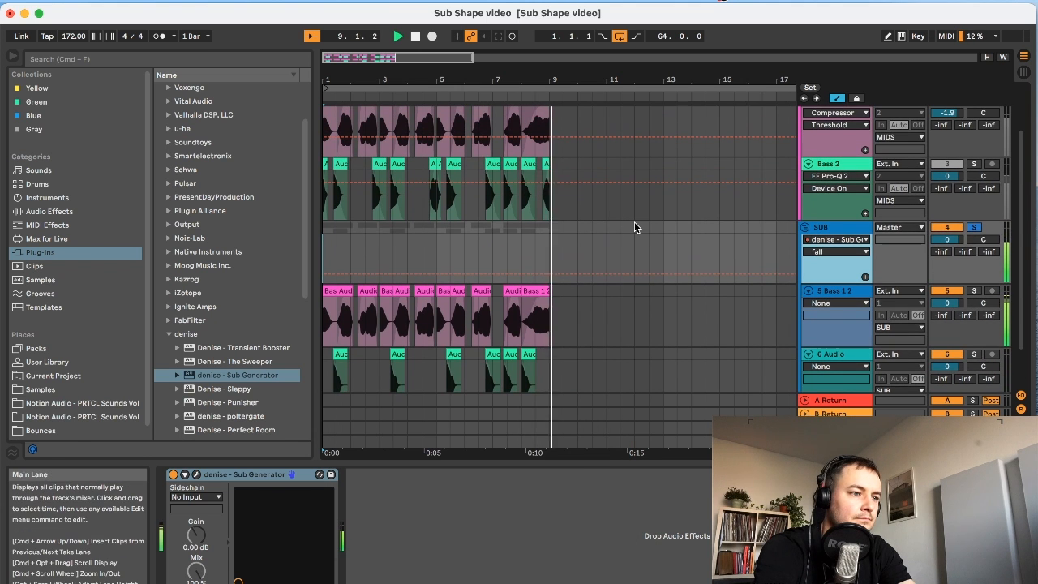
- Fold the SUB and MIDS groups, and play both together in the Session view with SUB's solo off
left_click(806, 224)
left_click(805, 113)
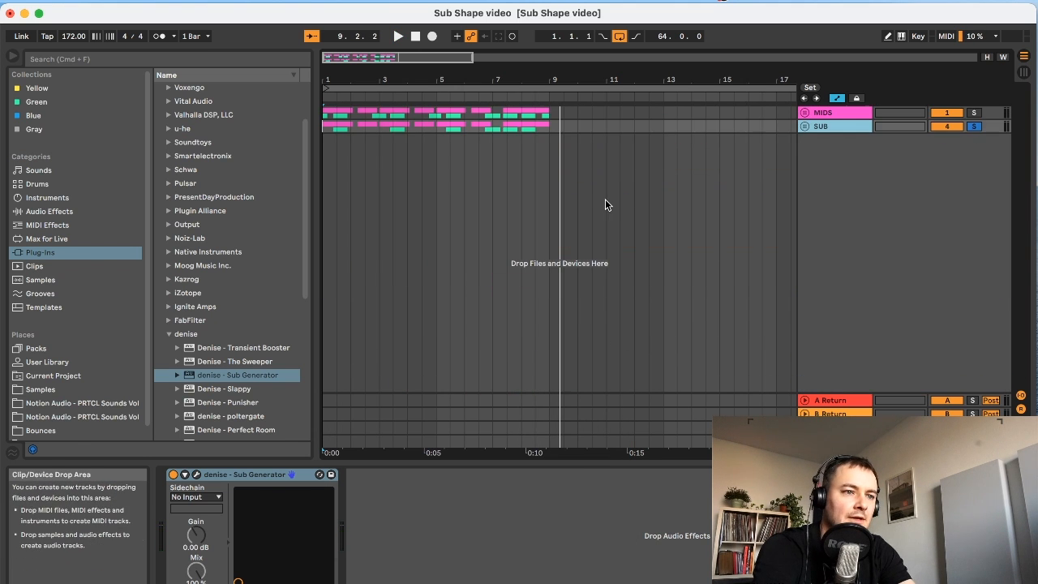
left_click(974, 126)
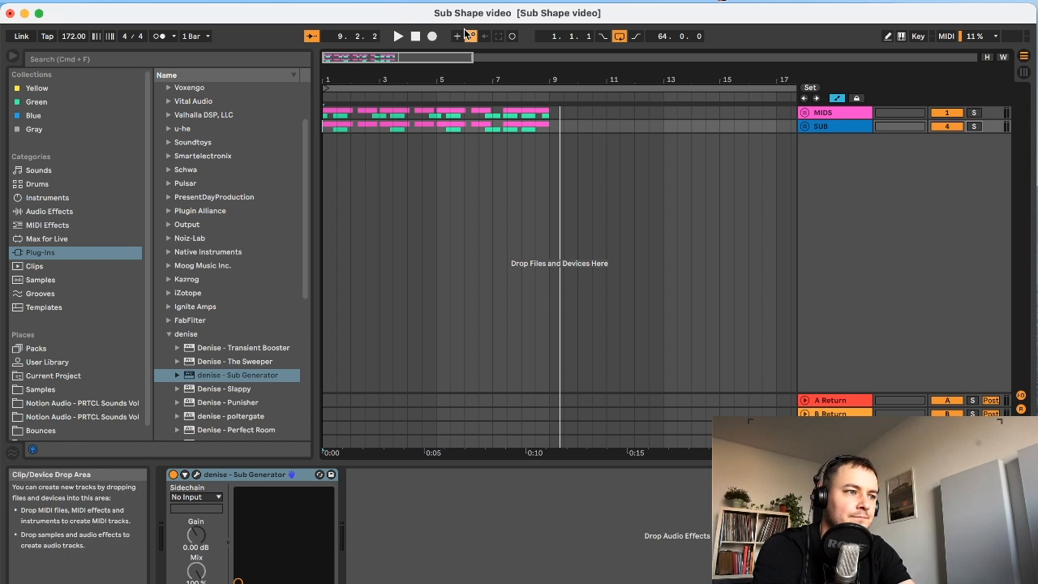
left_click(396, 37)
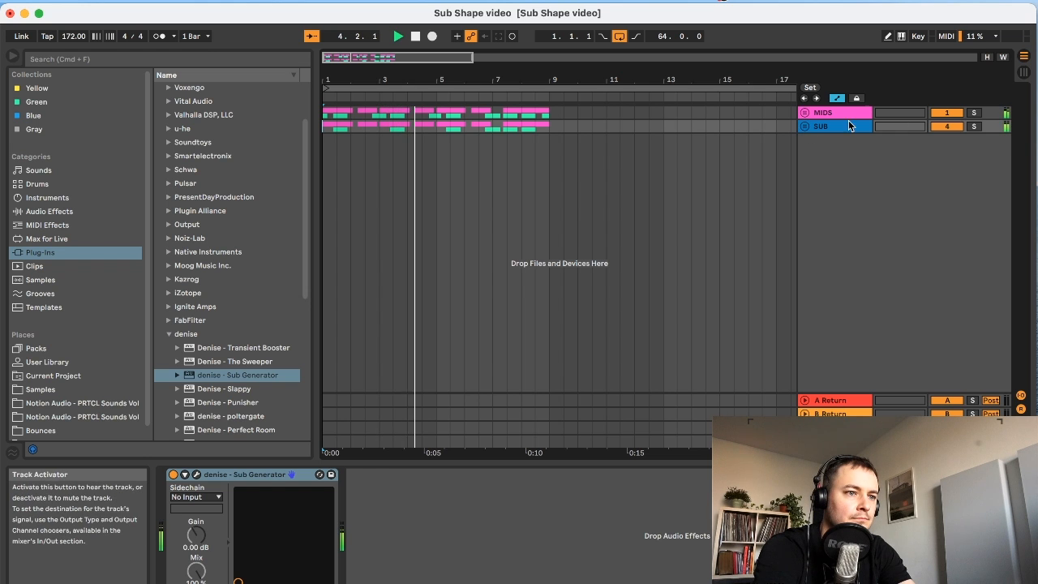
left_click(1024, 72)
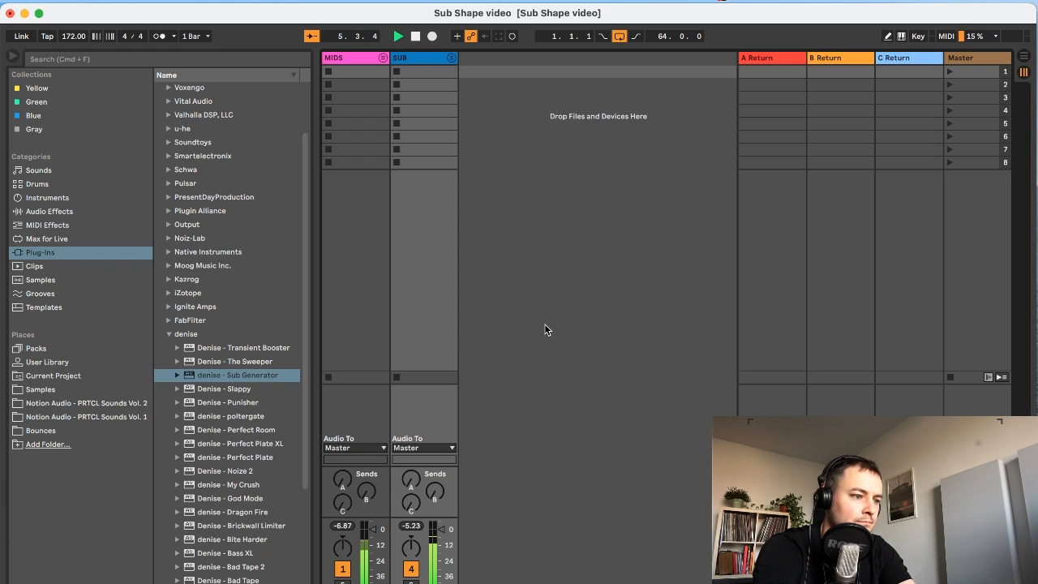